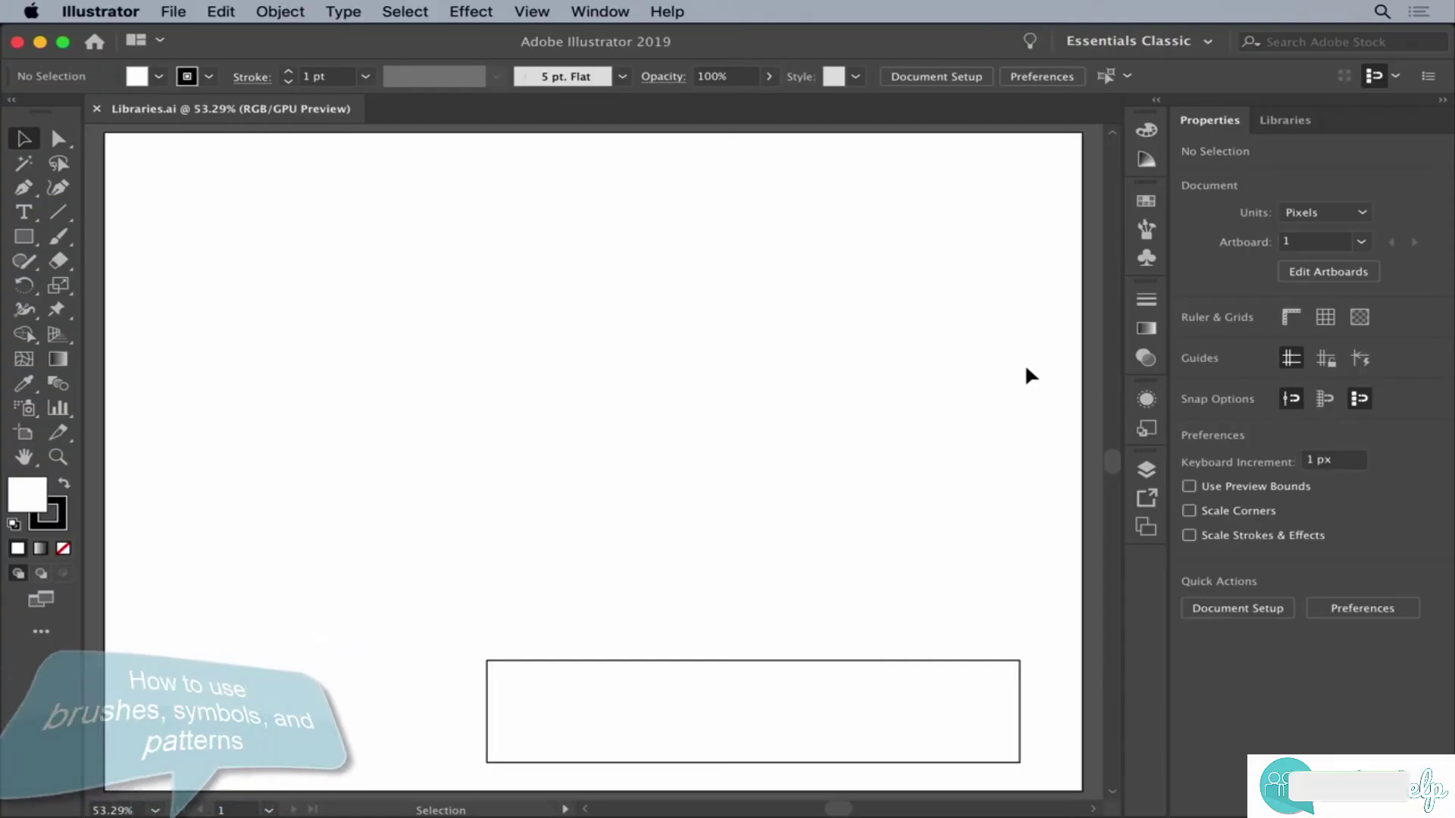
Float the Brushes and Symbols panels out of the dock and line them up with Swatches.
left_click(1144, 229)
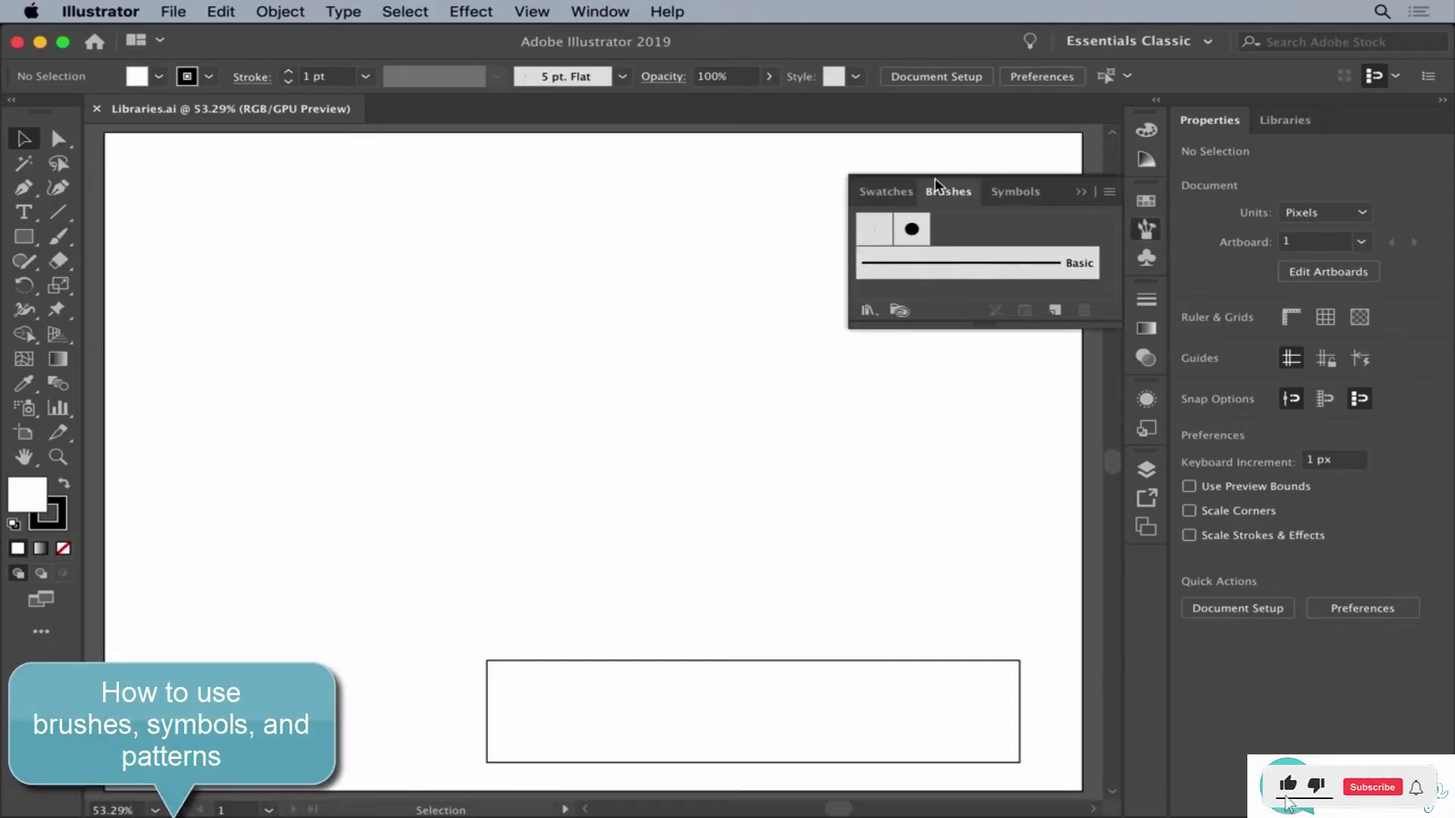
left_click_drag(943, 193, 131, 160)
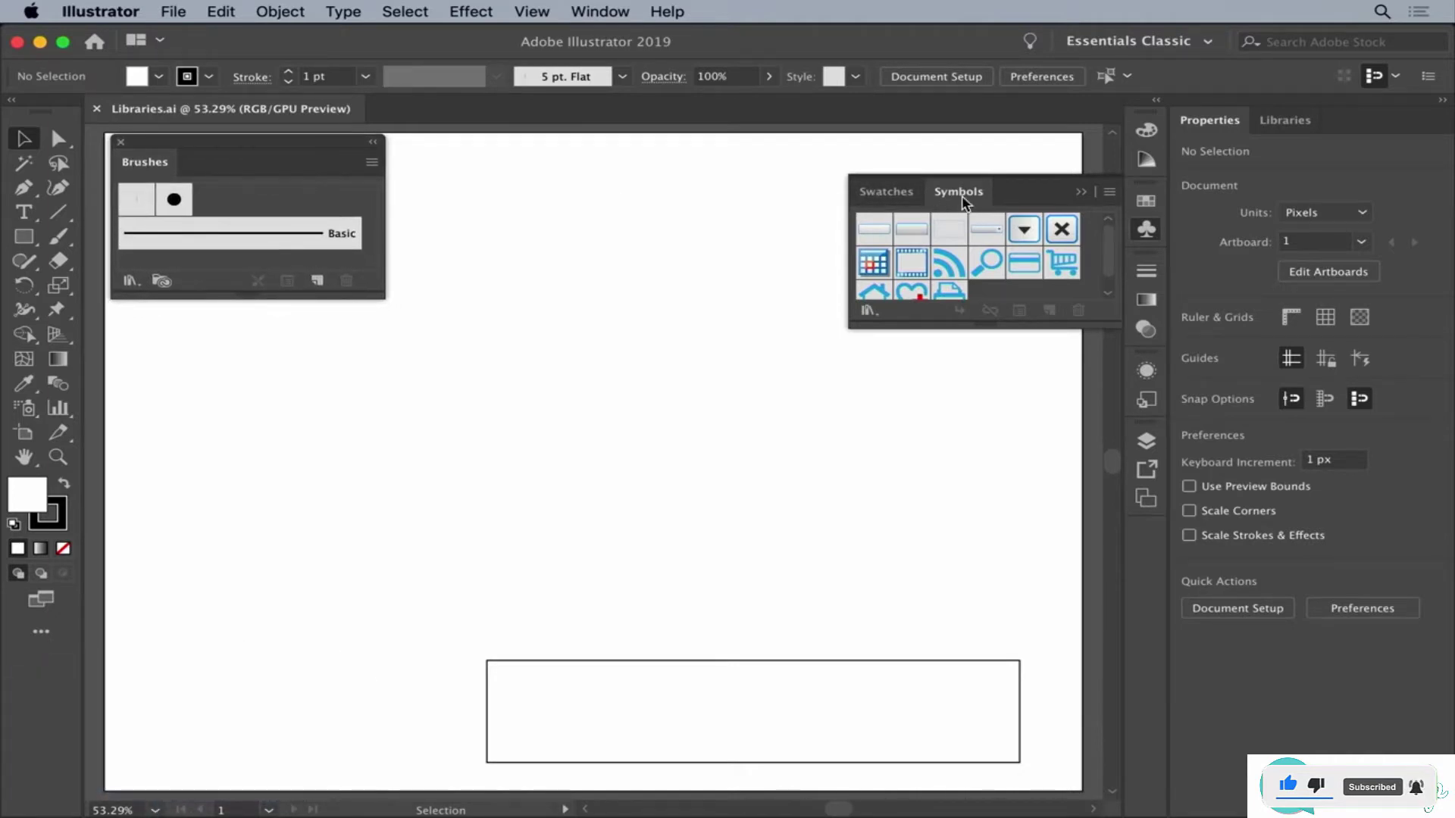
mouse_move(962, 194)
left_mouse_down()
mouse_move(613, 209)
mouse_move(424, 174)
mouse_move(425, 158)
left_mouse_up()
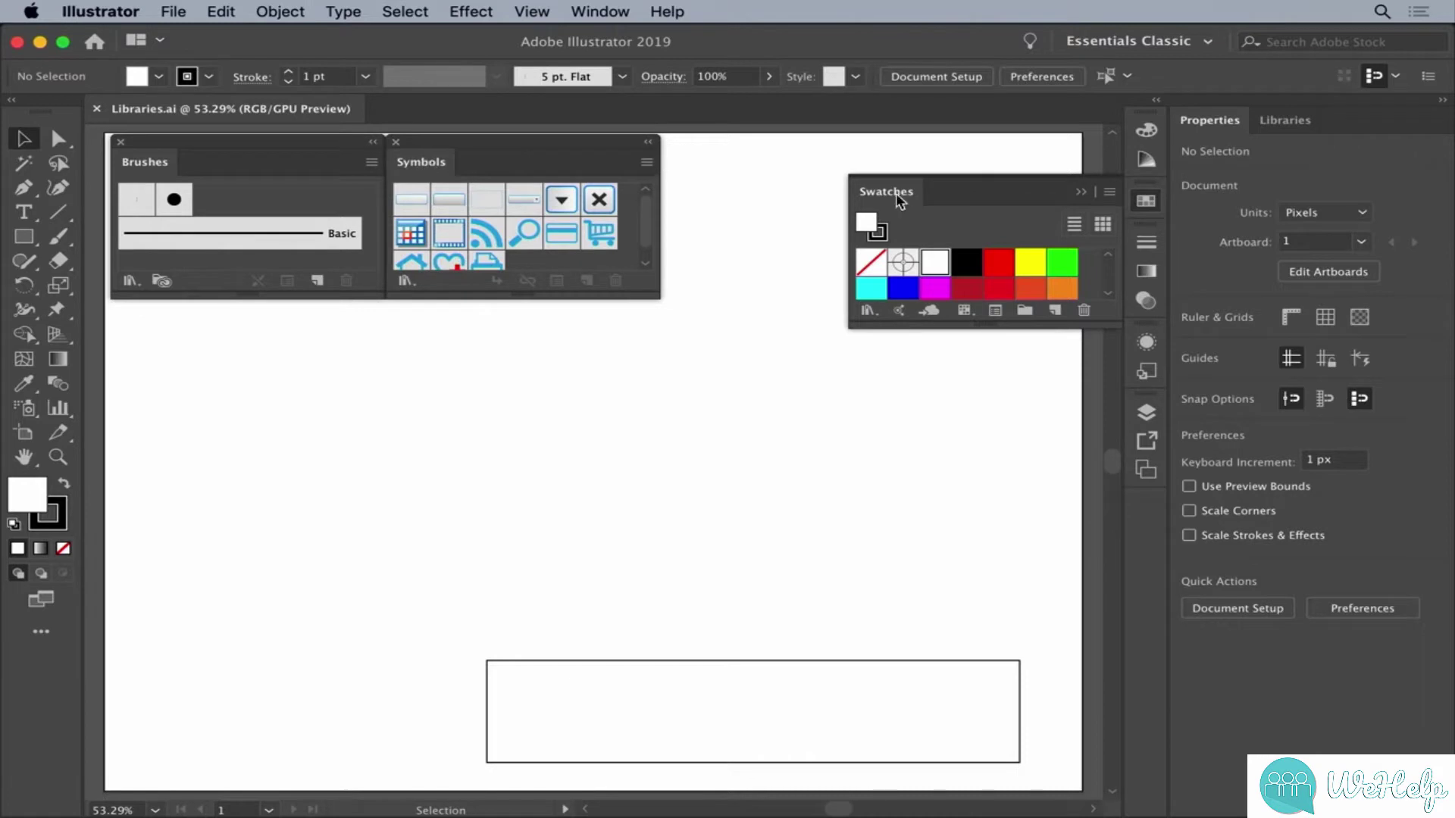
left_click_drag(898, 194, 712, 181)
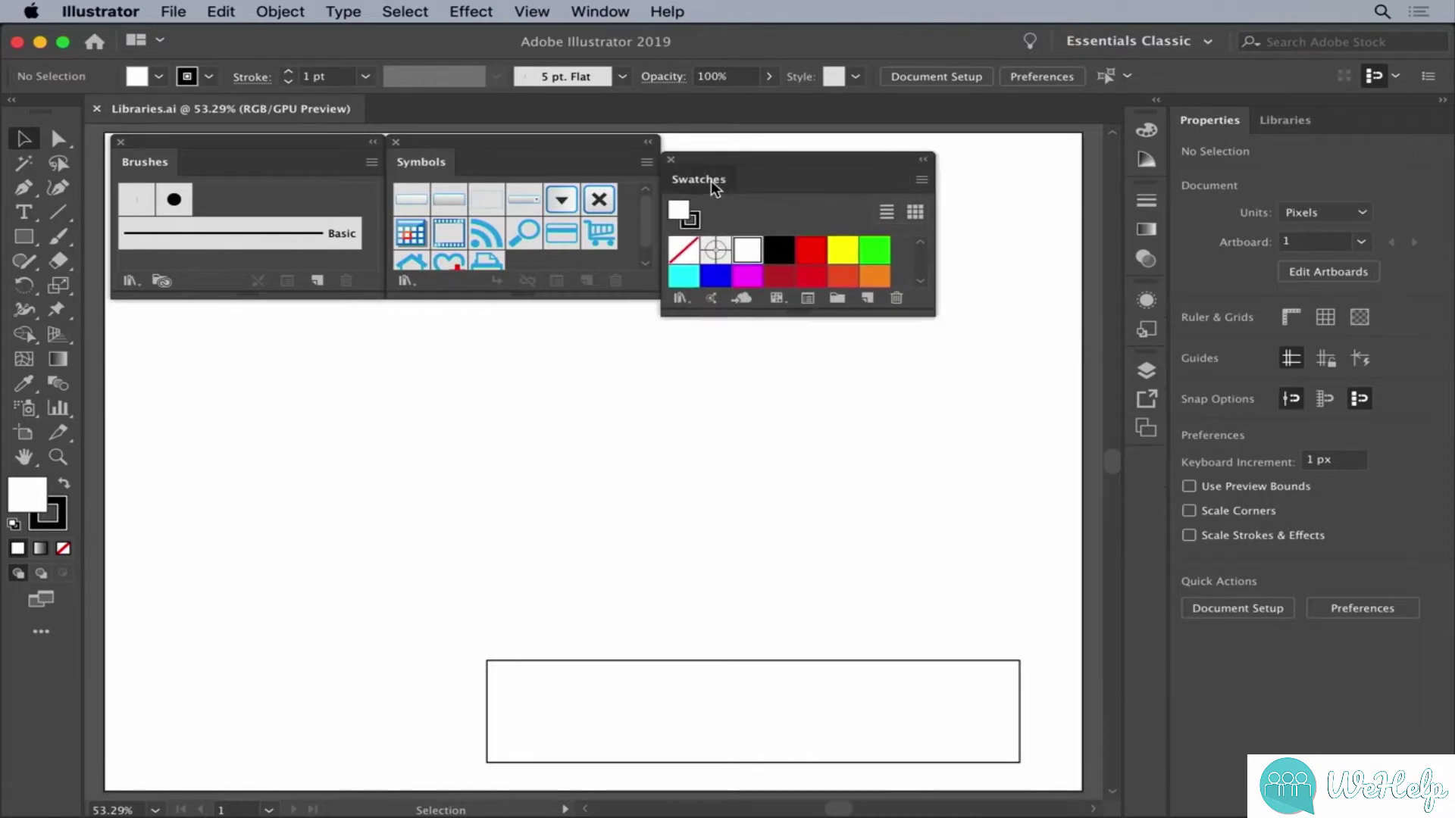
left_click_drag(689, 175, 689, 158)
Detach the Graphic Styles panel and dock it beside Swatches.
left_click(1148, 331)
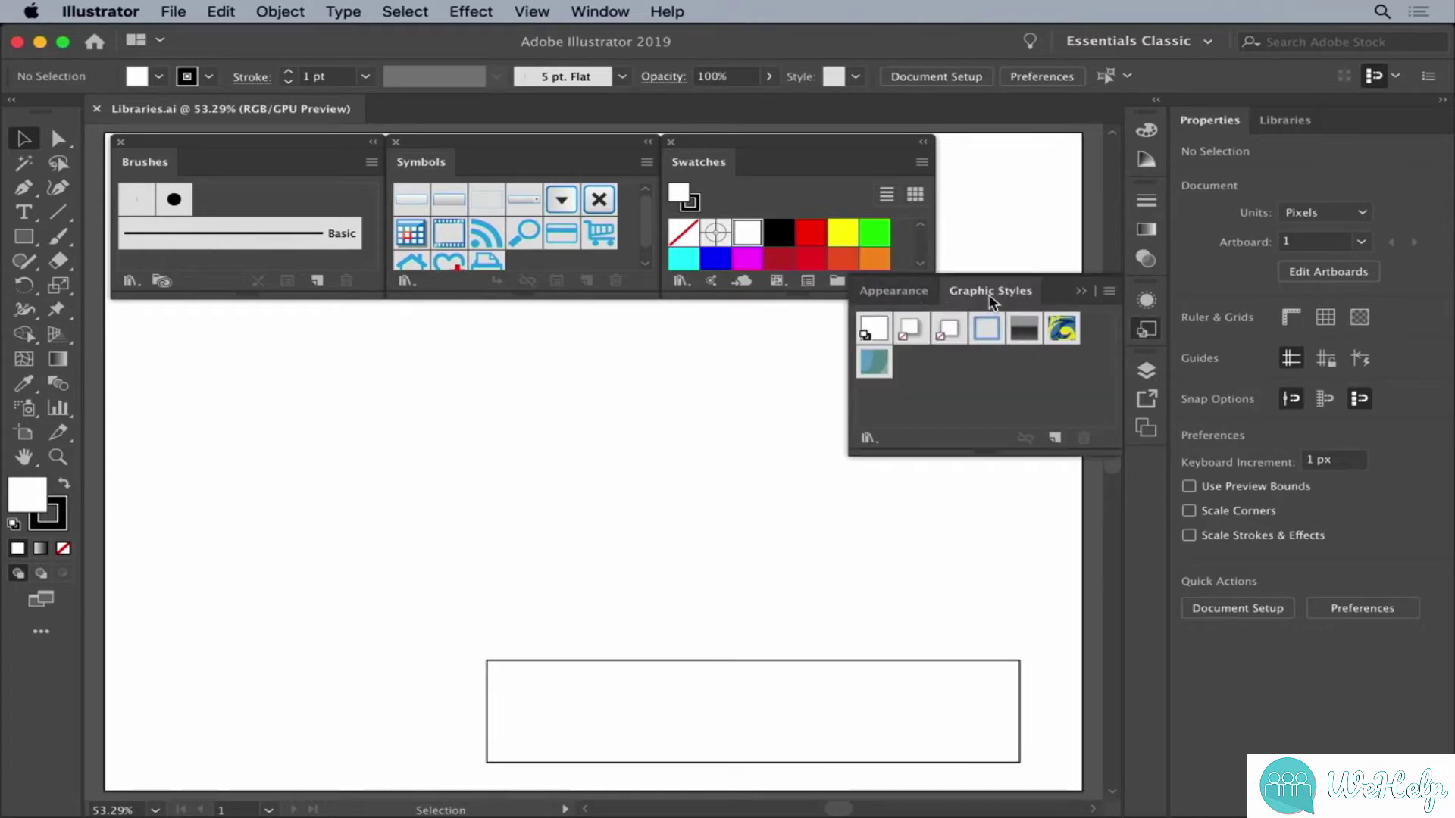
mouse_move(990, 301)
left_mouse_down()
mouse_move(1017, 156)
mouse_move(1003, 163)
left_mouse_up()
left_click_drag(1061, 318, 1064, 293)
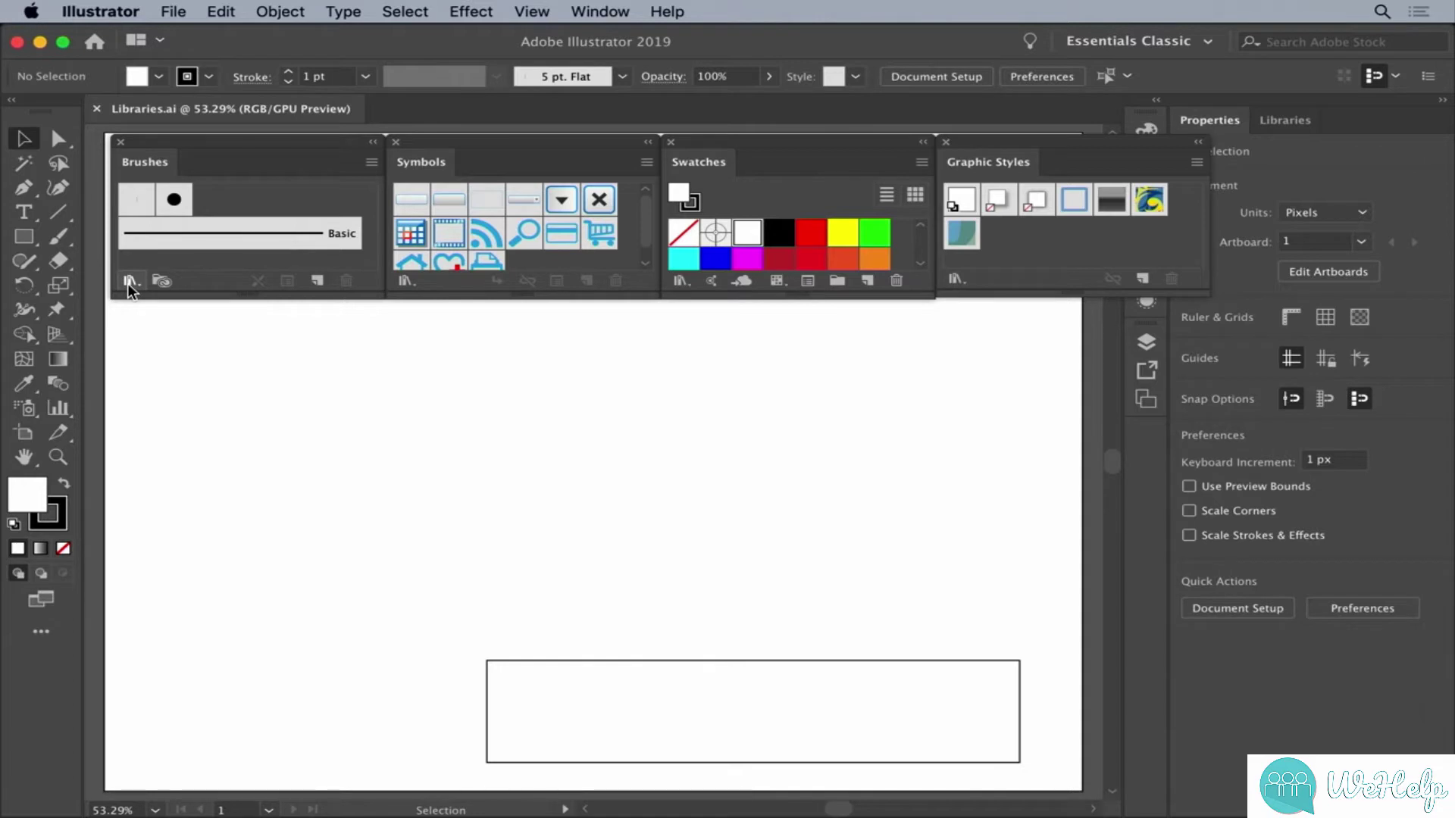
Load the Arrows_Standard brush library and stretch its panel taller to reveal more arrows.
left_click(128, 284)
mouse_move(169, 332)
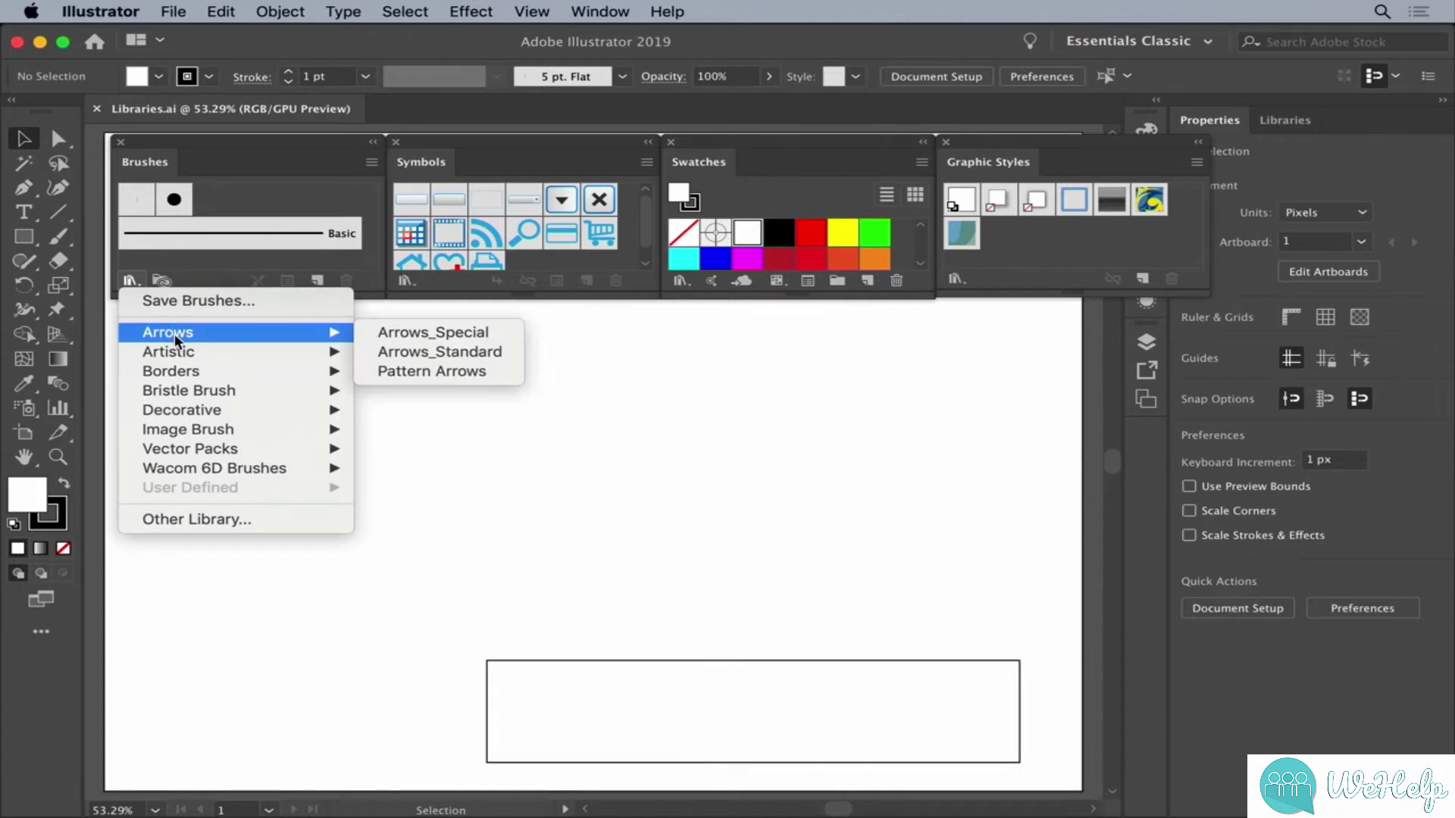
left_click(361, 349)
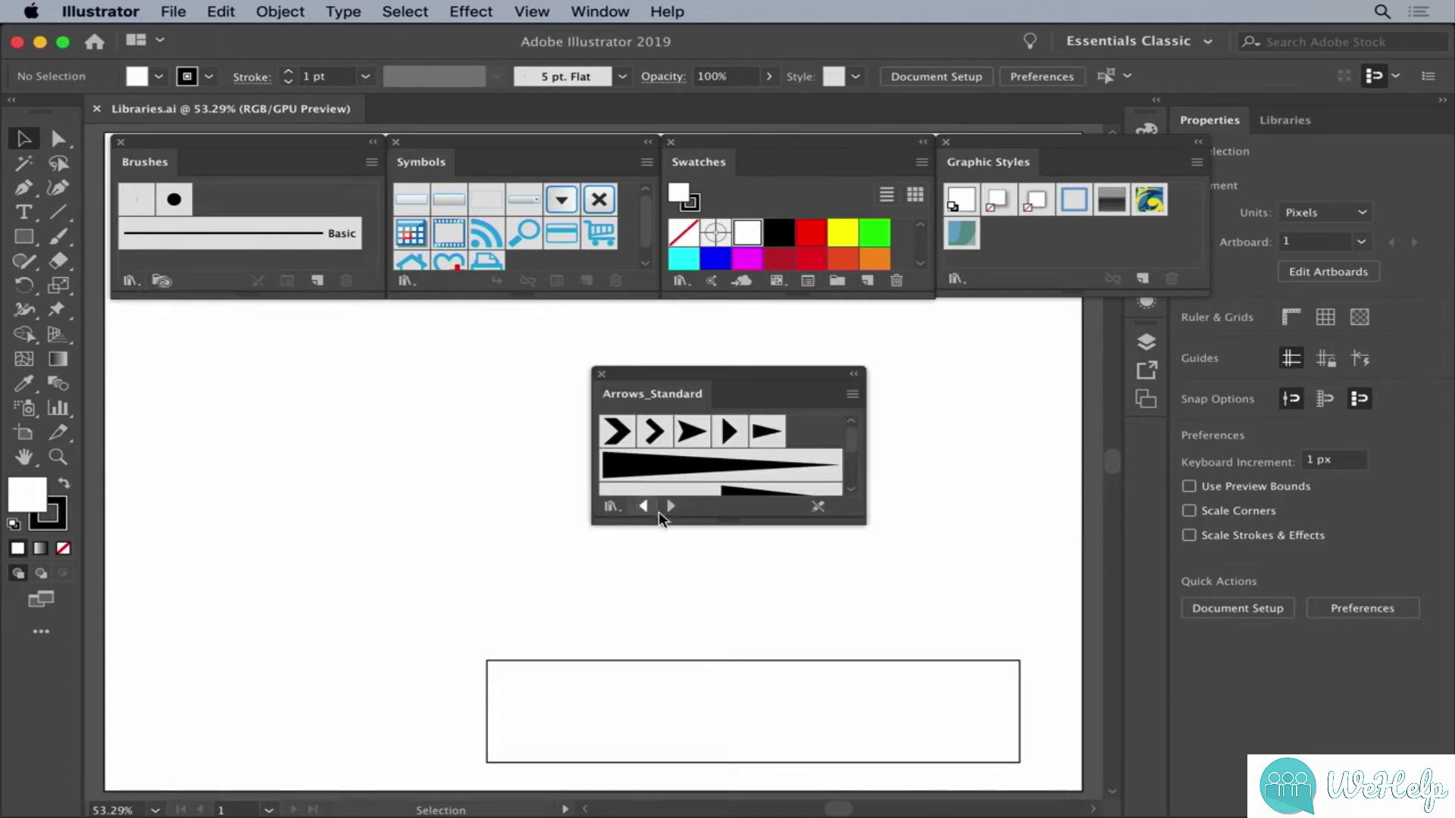
left_click_drag(731, 521, 753, 611)
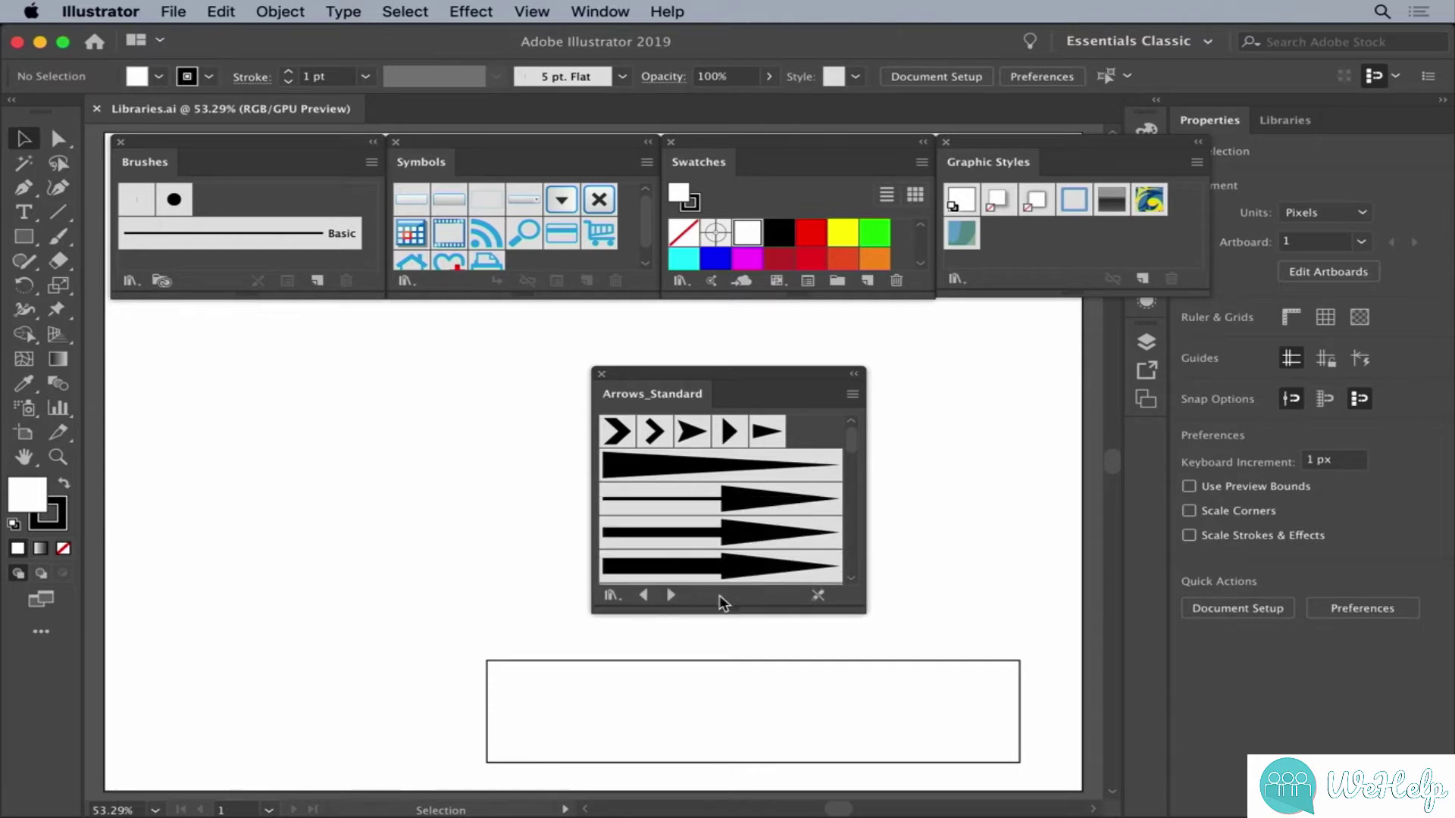
Paint a curved stroke in the artboard's upper left using the long arrow brush.
left_click(59, 237)
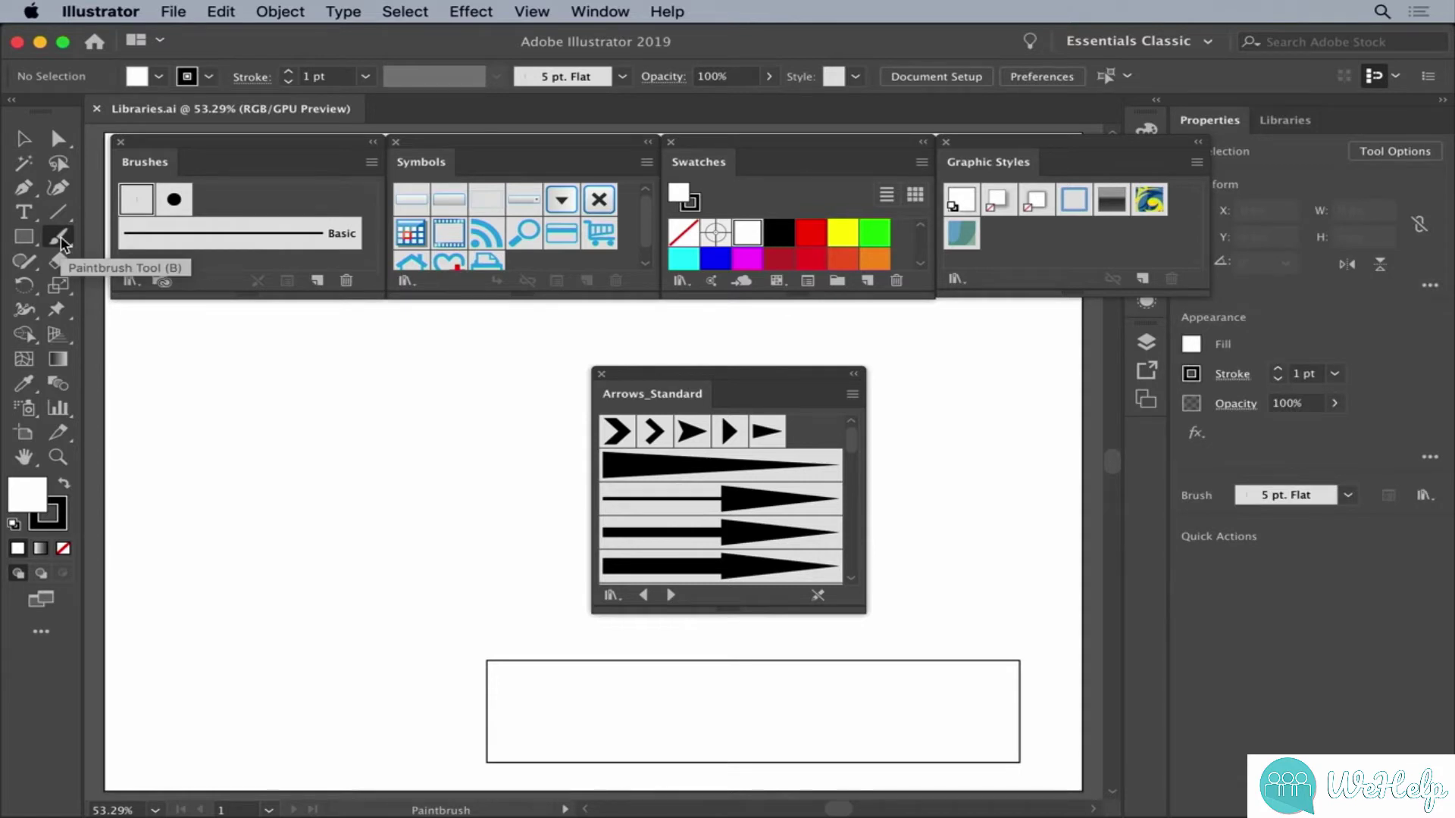
left_click(661, 546)
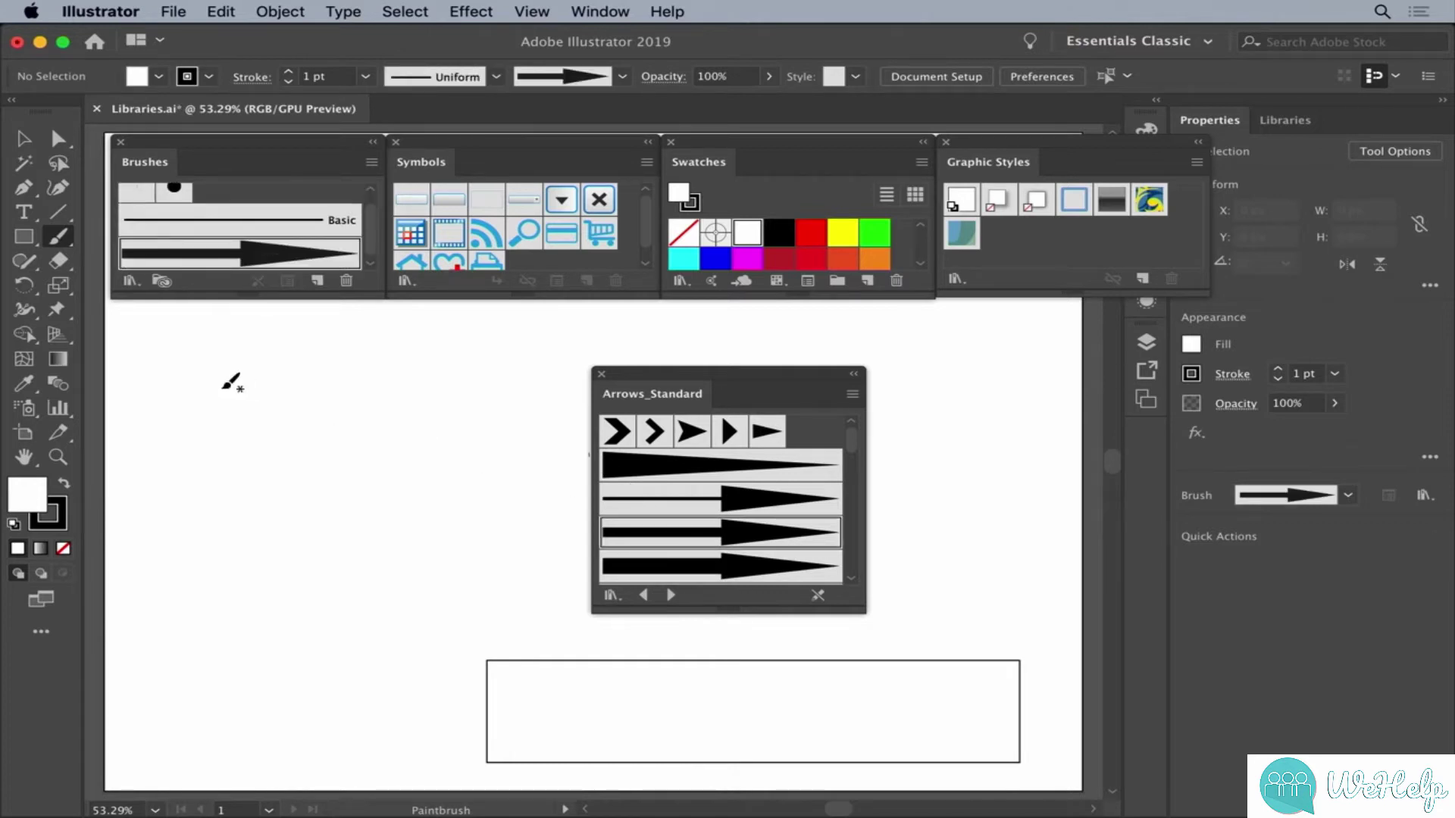
left_click_drag(168, 380, 409, 493)
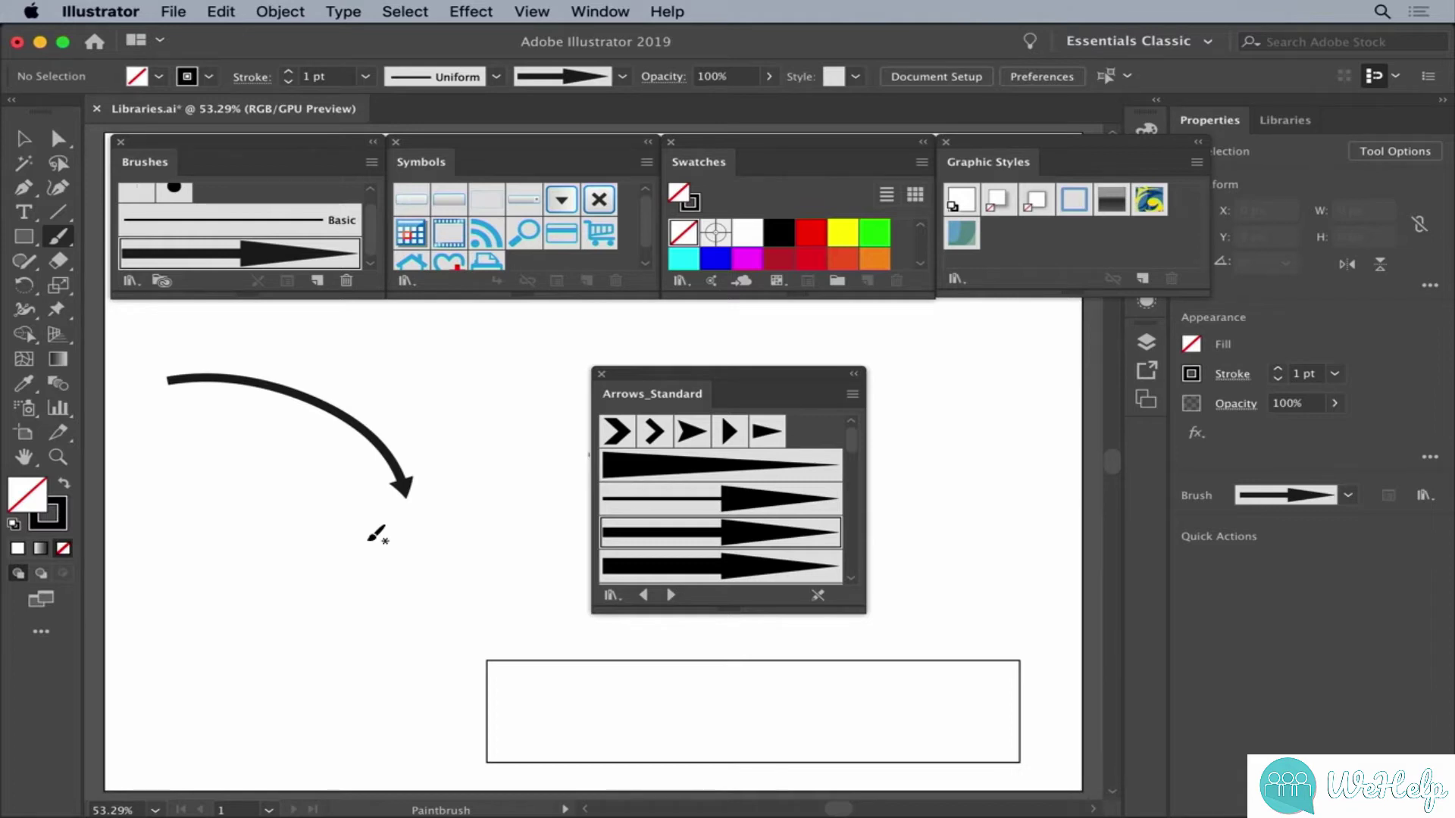
Restyle the curved arrow path with the Arrow 1.01 chevron brush.
key("v")
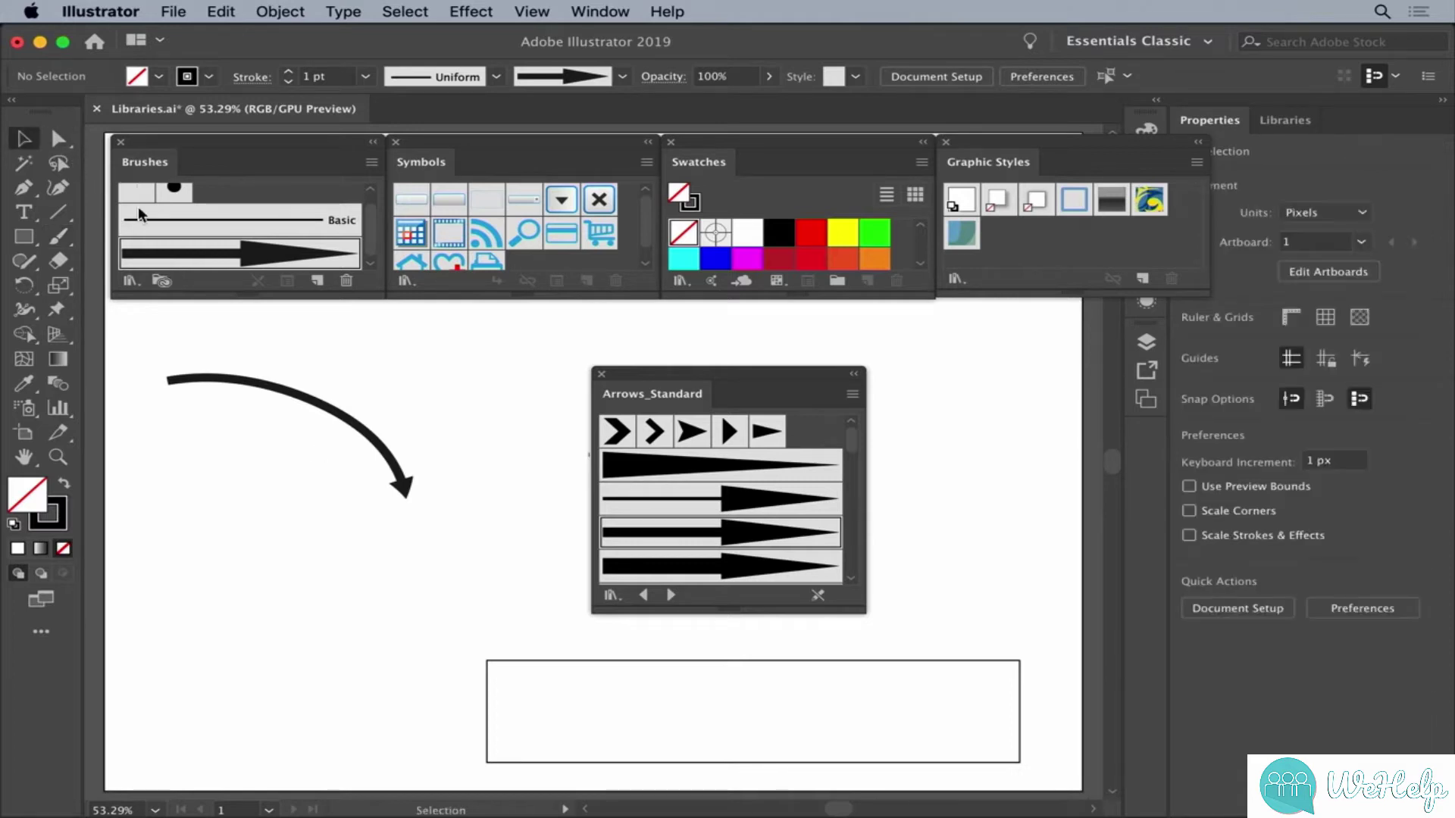
left_click(382, 447)
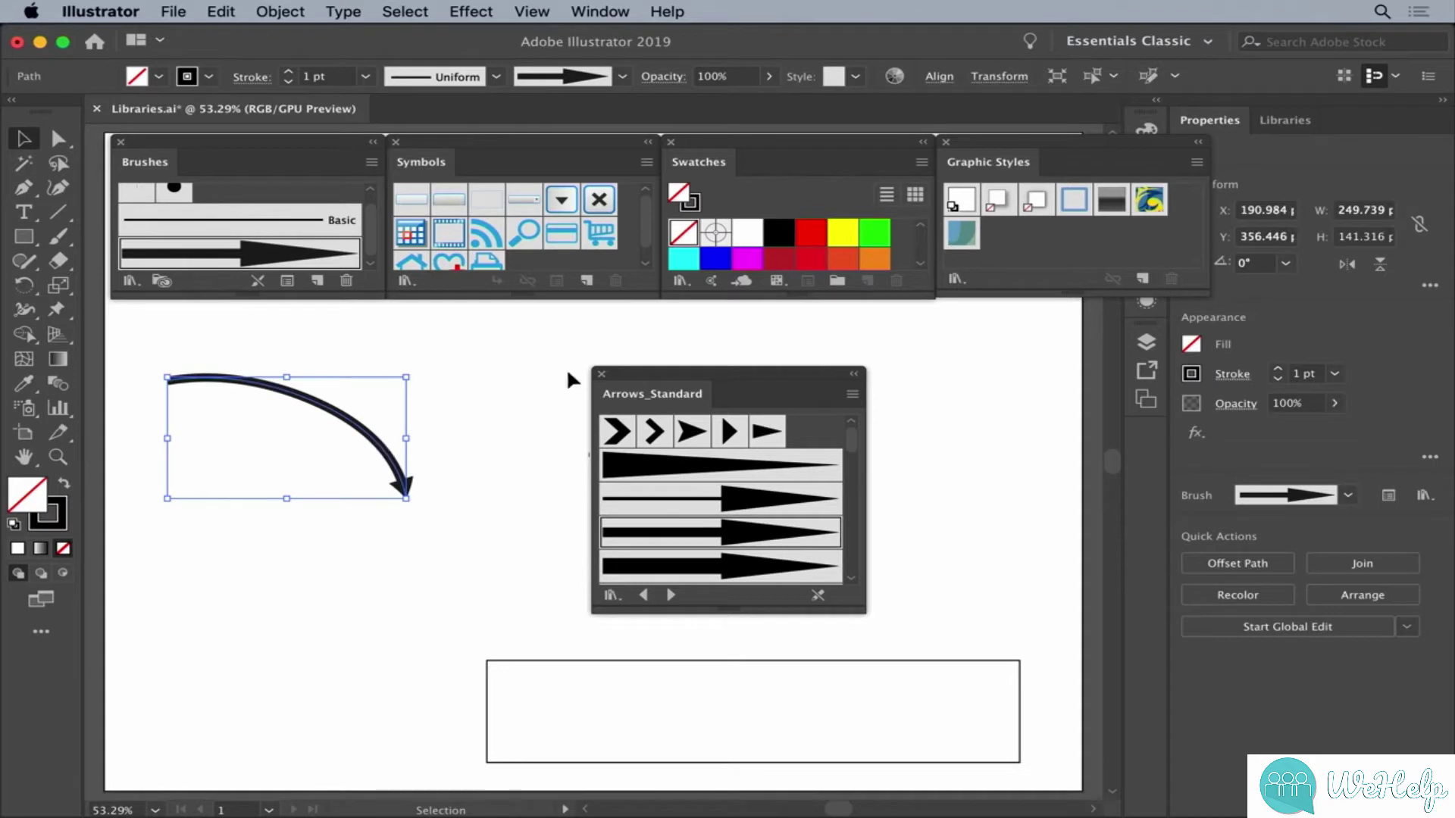
left_click(618, 432)
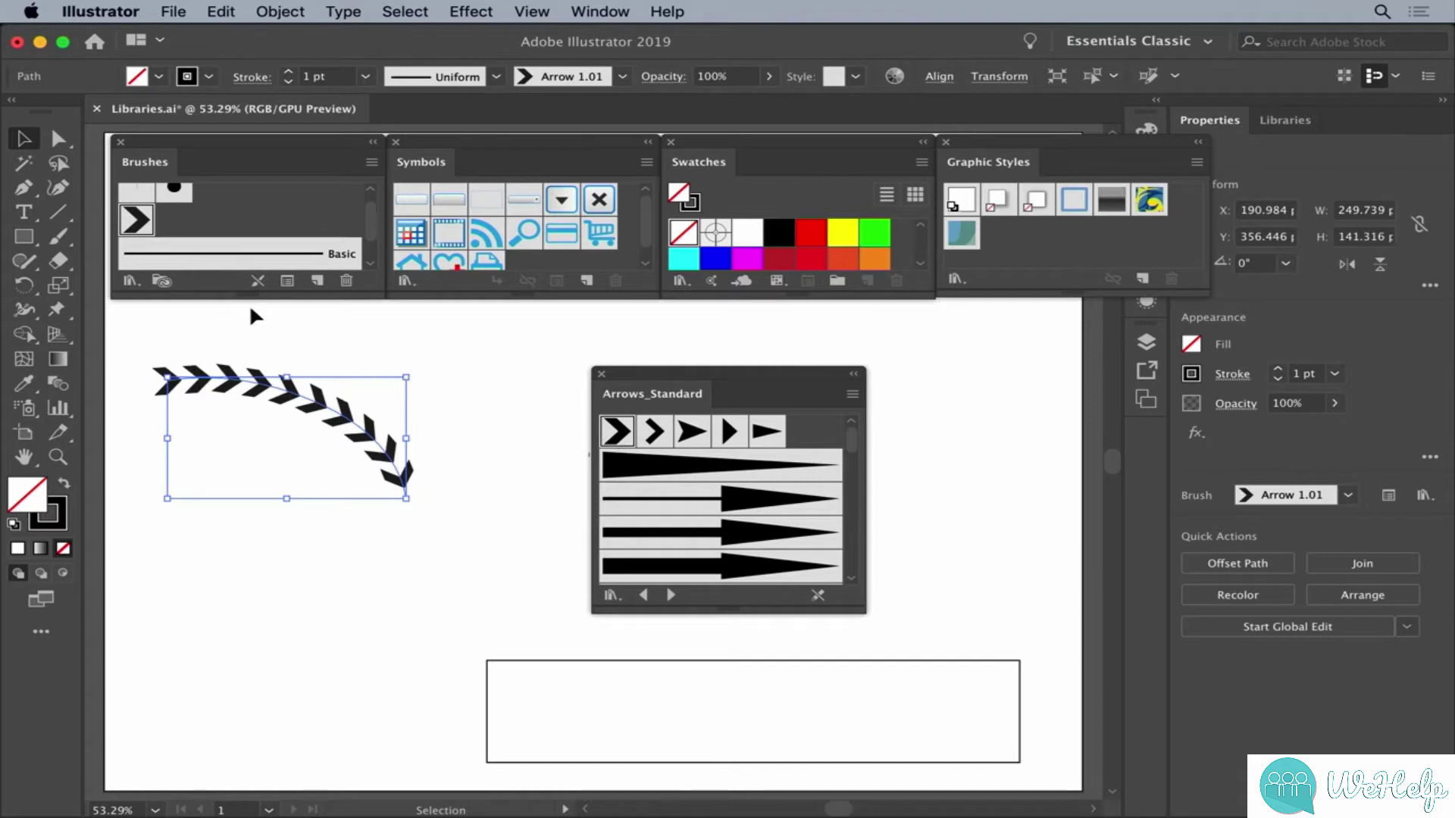
Enlarge the Brushes panel, deselect, and add more arrow brushes including the long tapered one.
left_click_drag(251, 294, 250, 395)
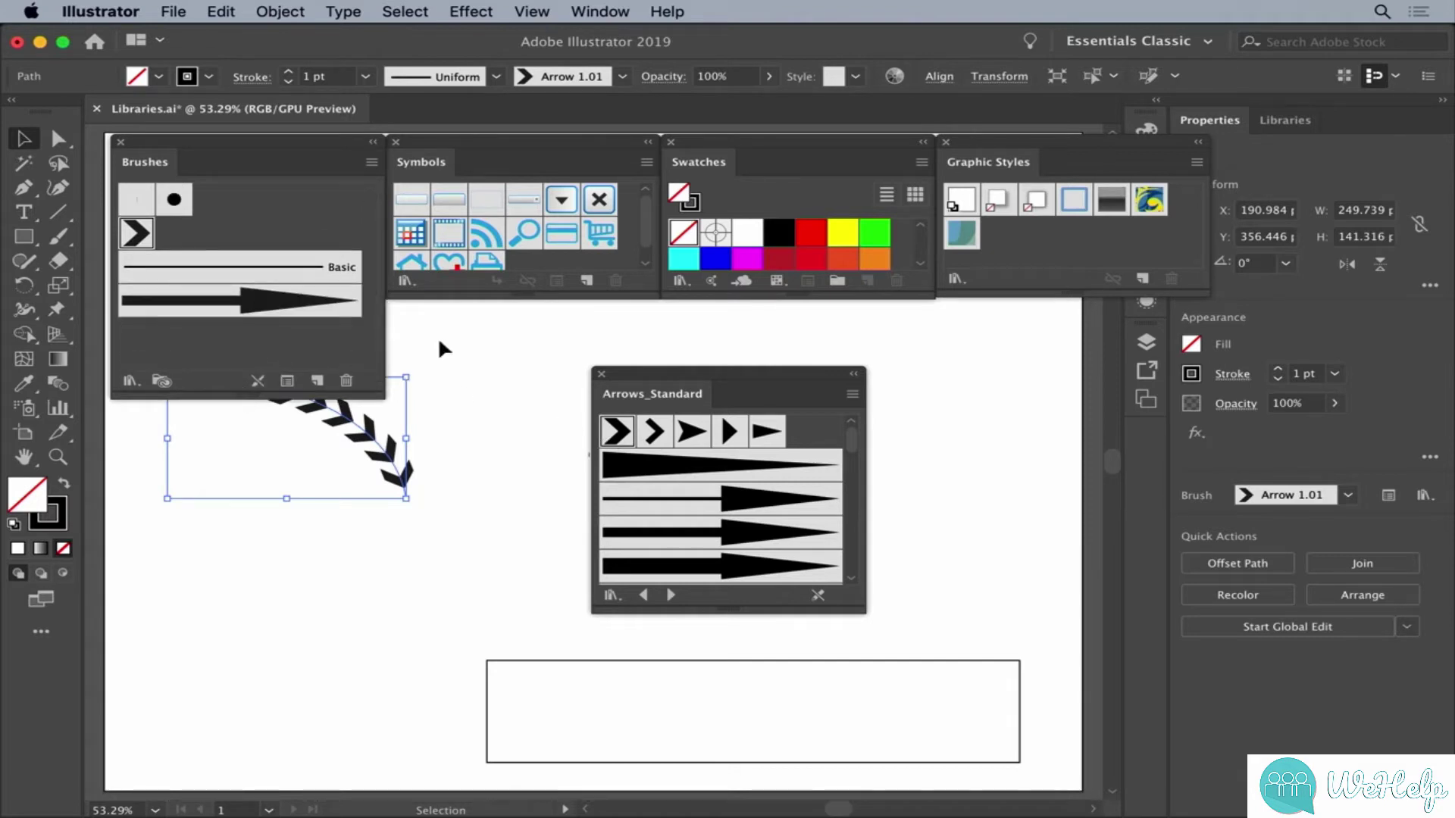
left_click(473, 417)
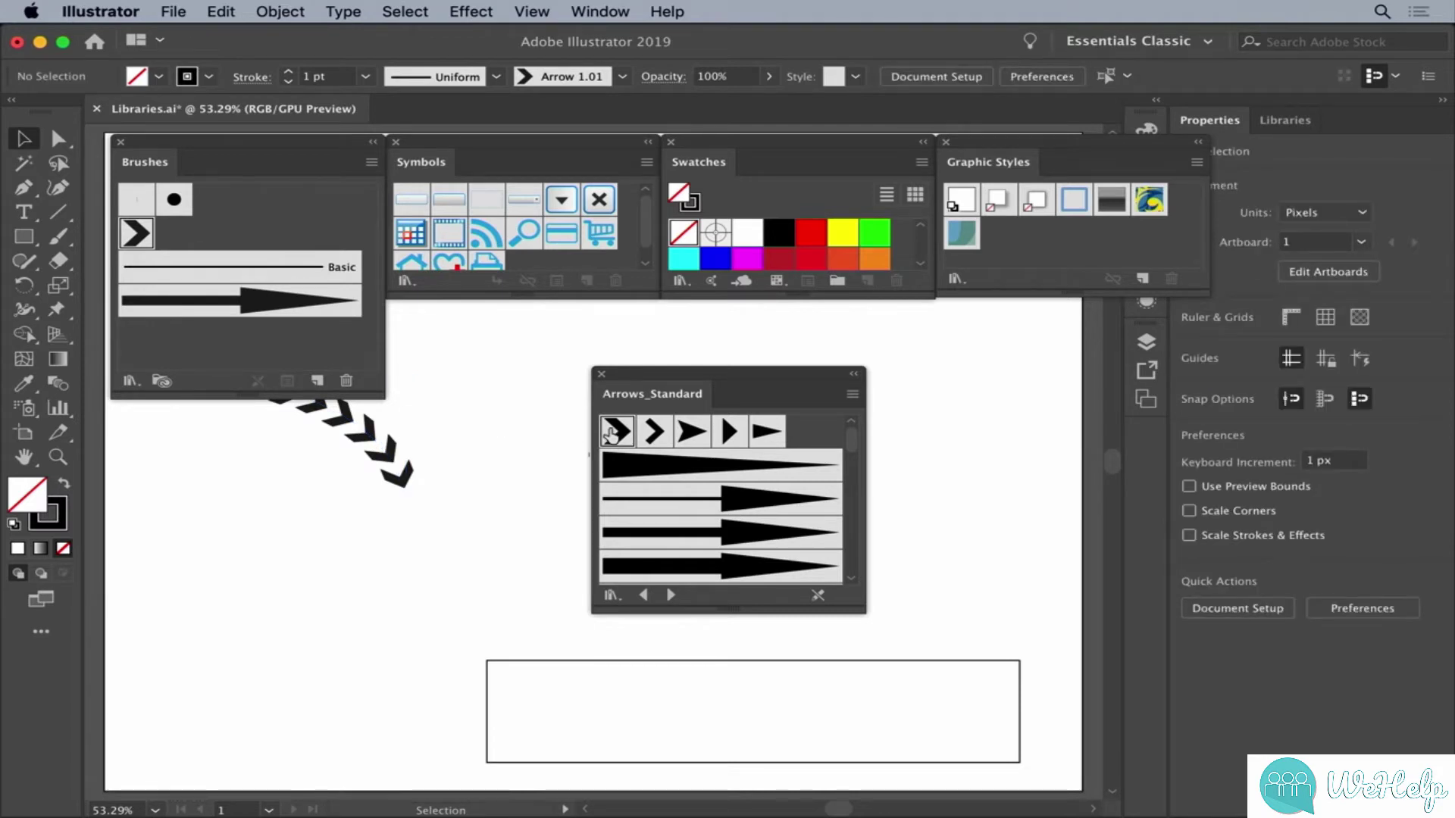
left_click(655, 431)
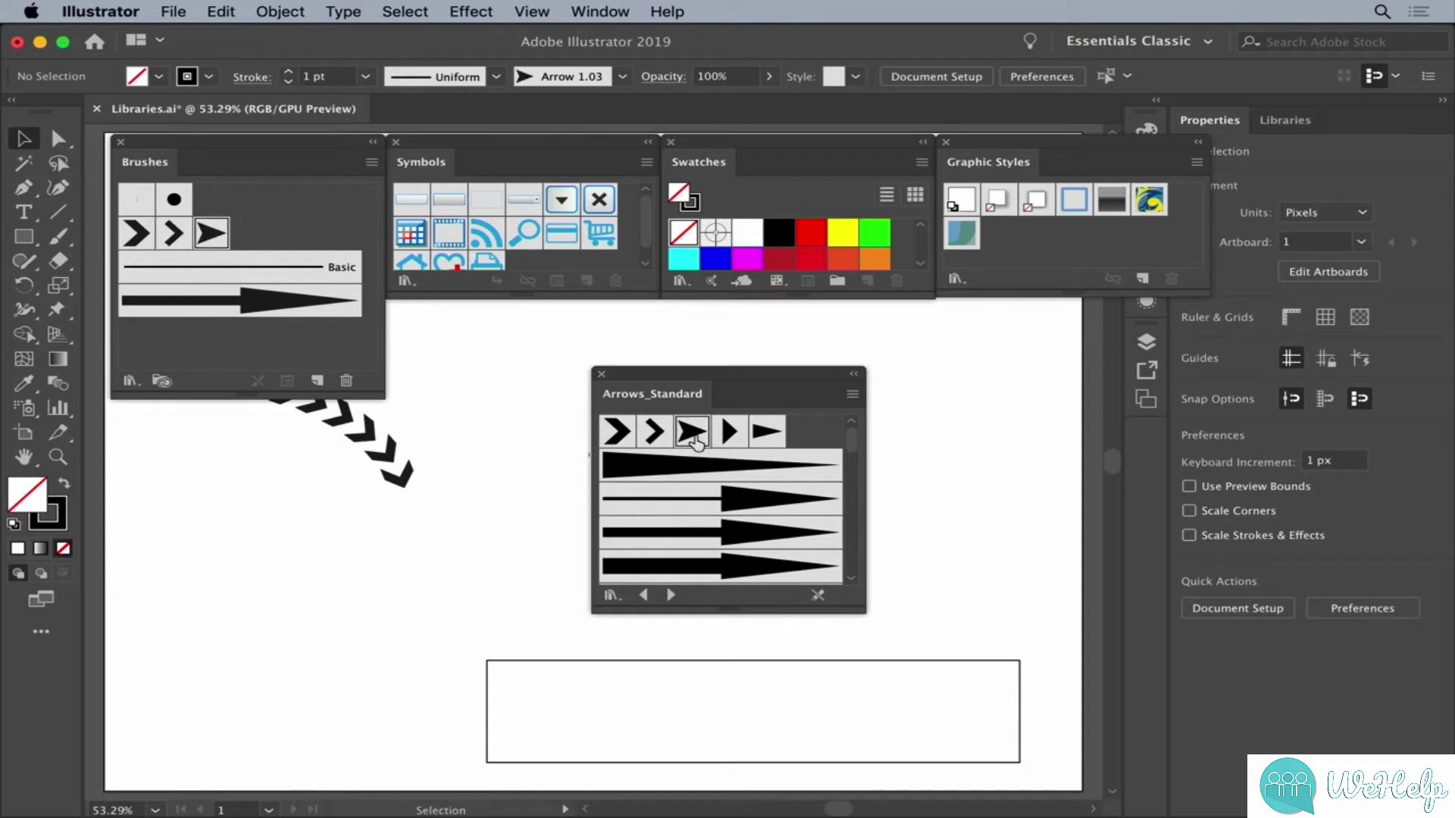
left_click(688, 466)
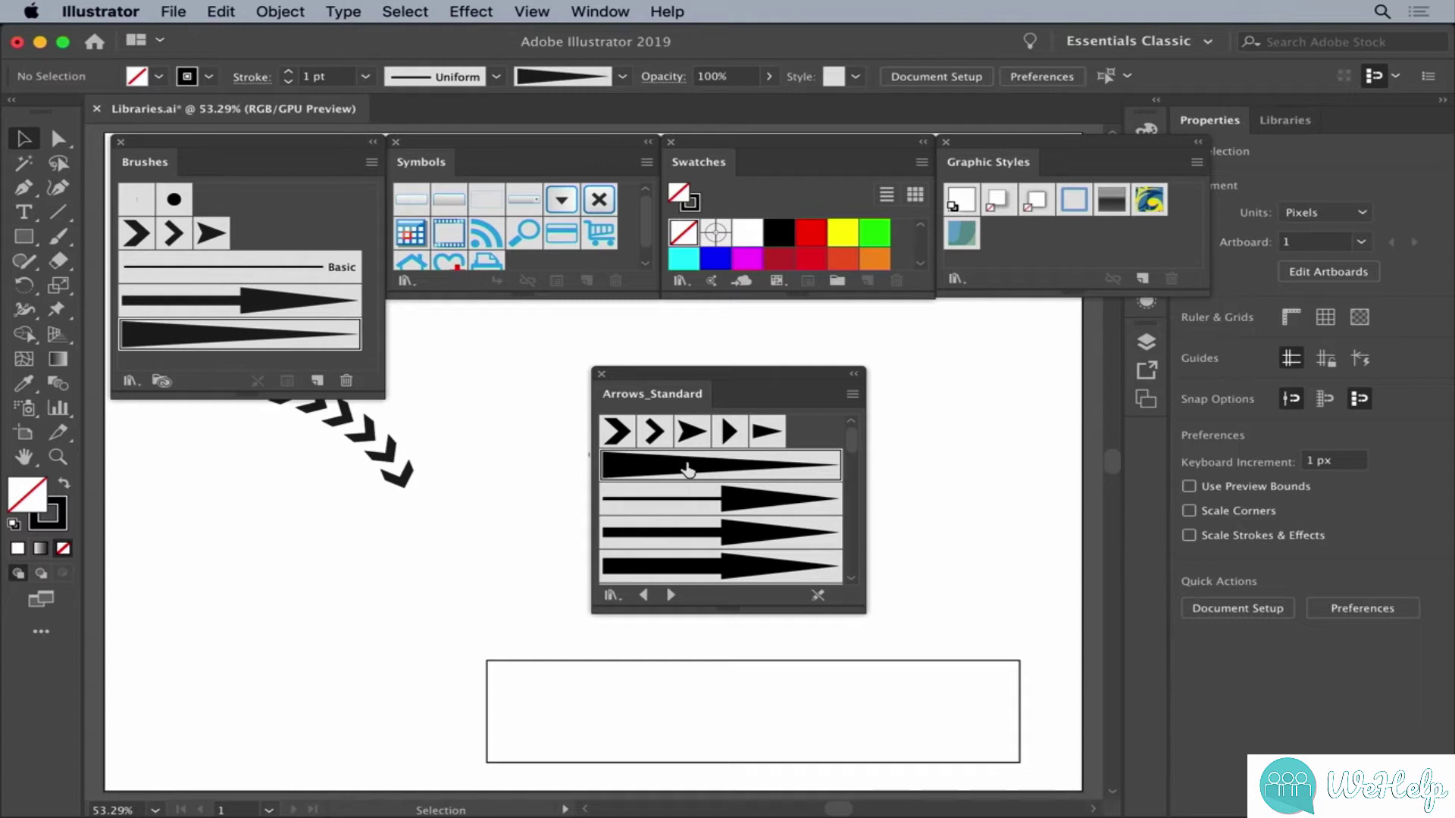
Make Arrows_Standard persistent, hide its art brushes, and list the Borders brush libraries.
left_click(851, 395)
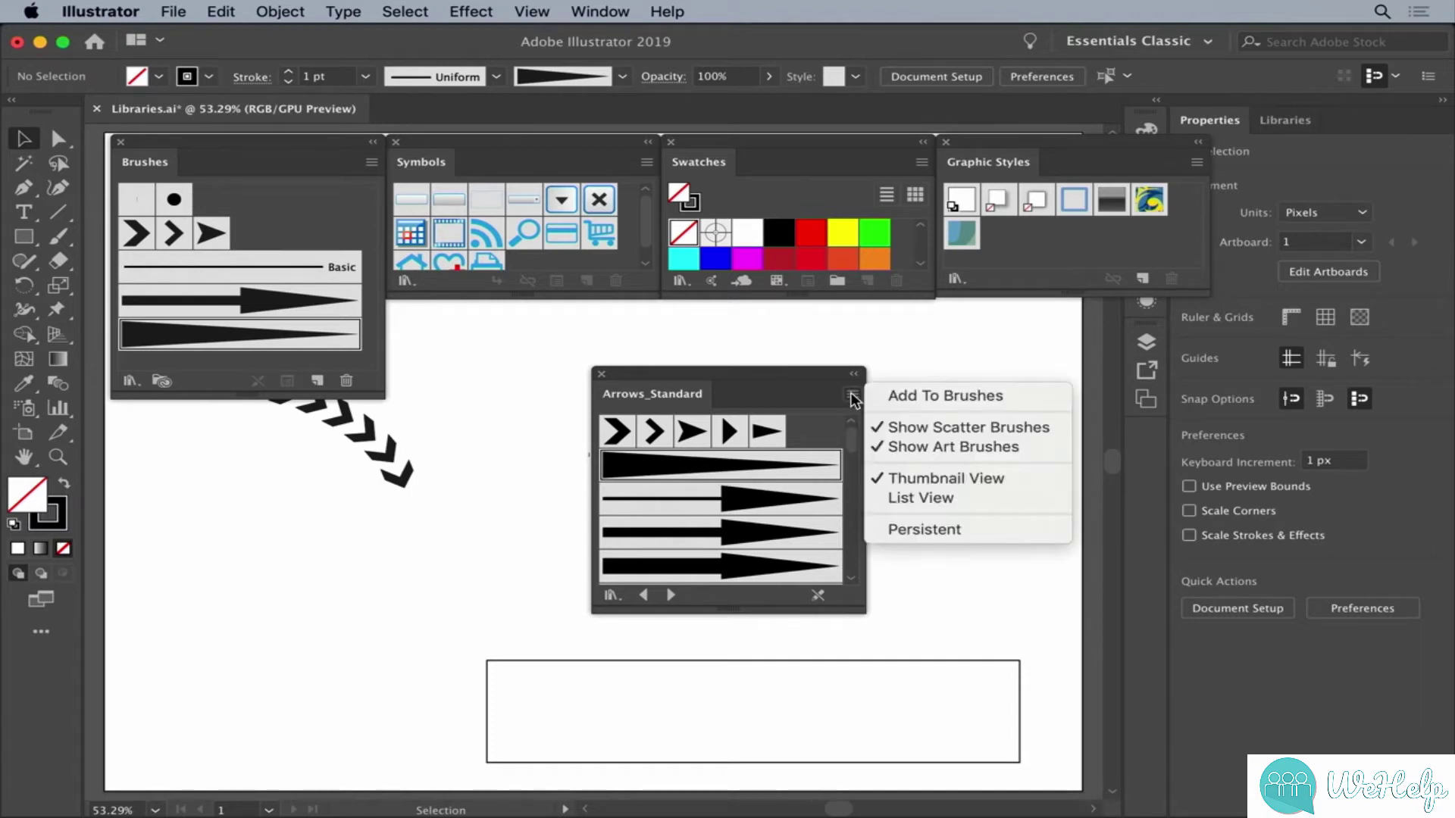
left_click(990, 531)
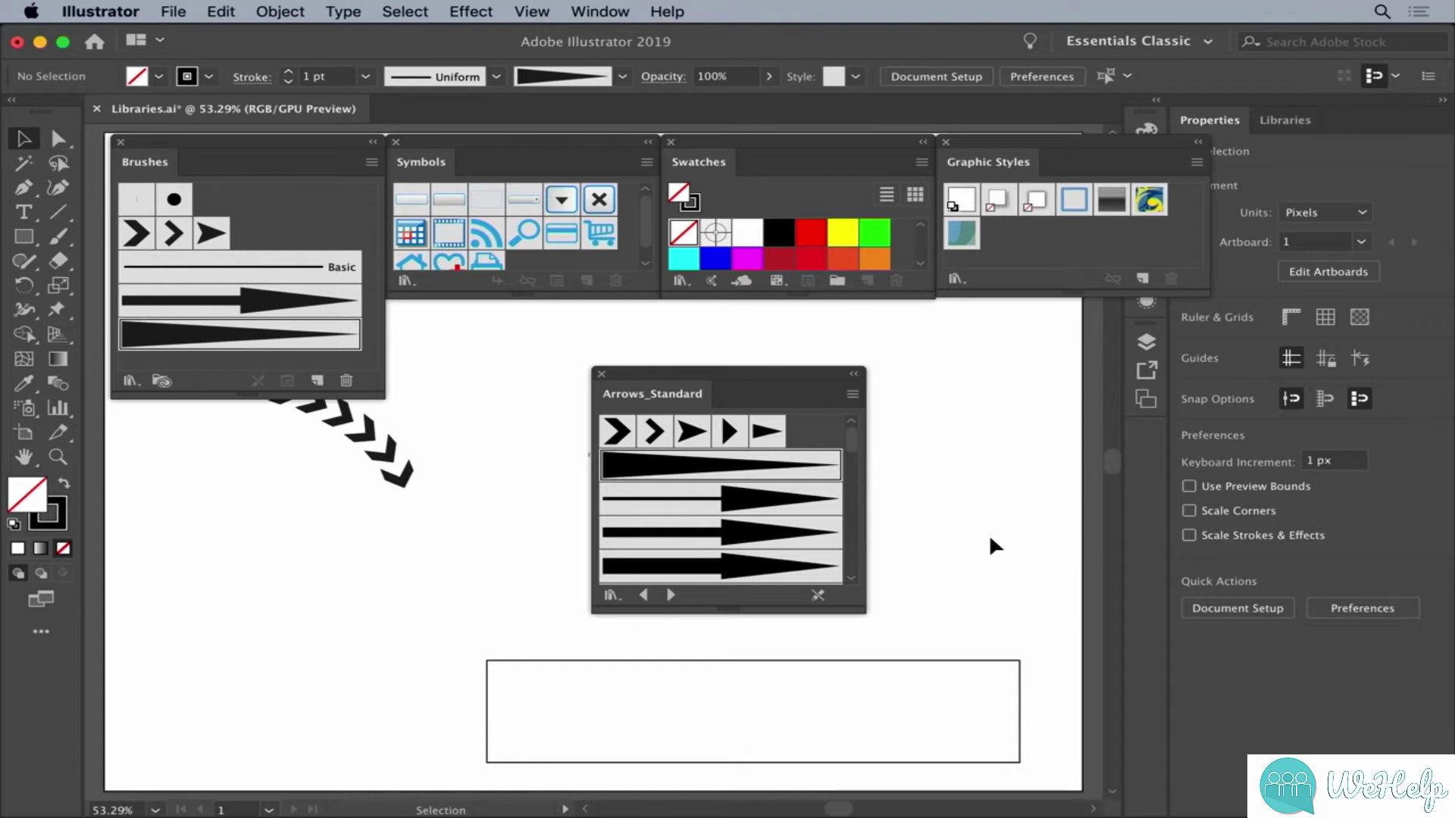
left_click(851, 395)
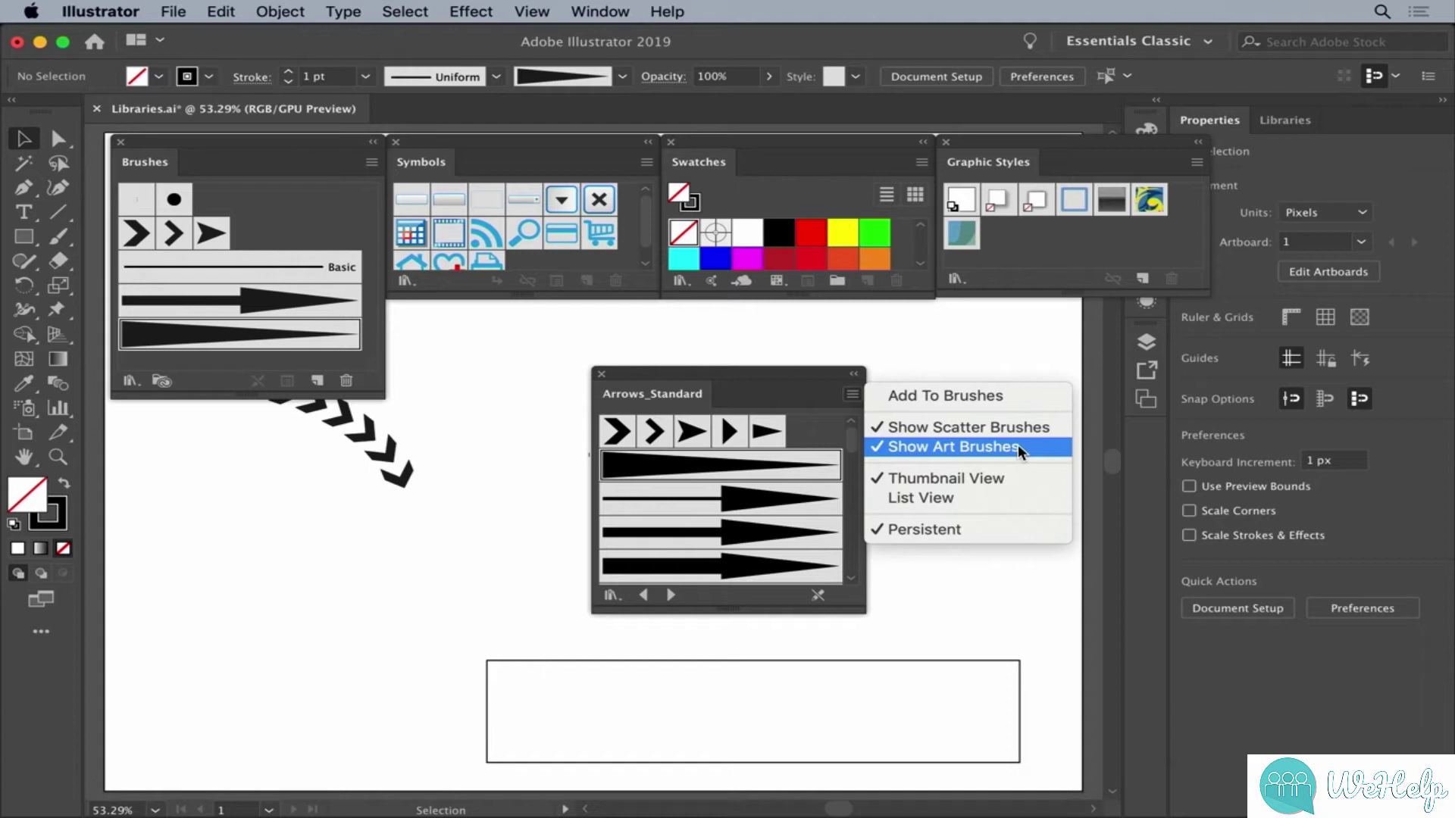
left_click(1017, 447)
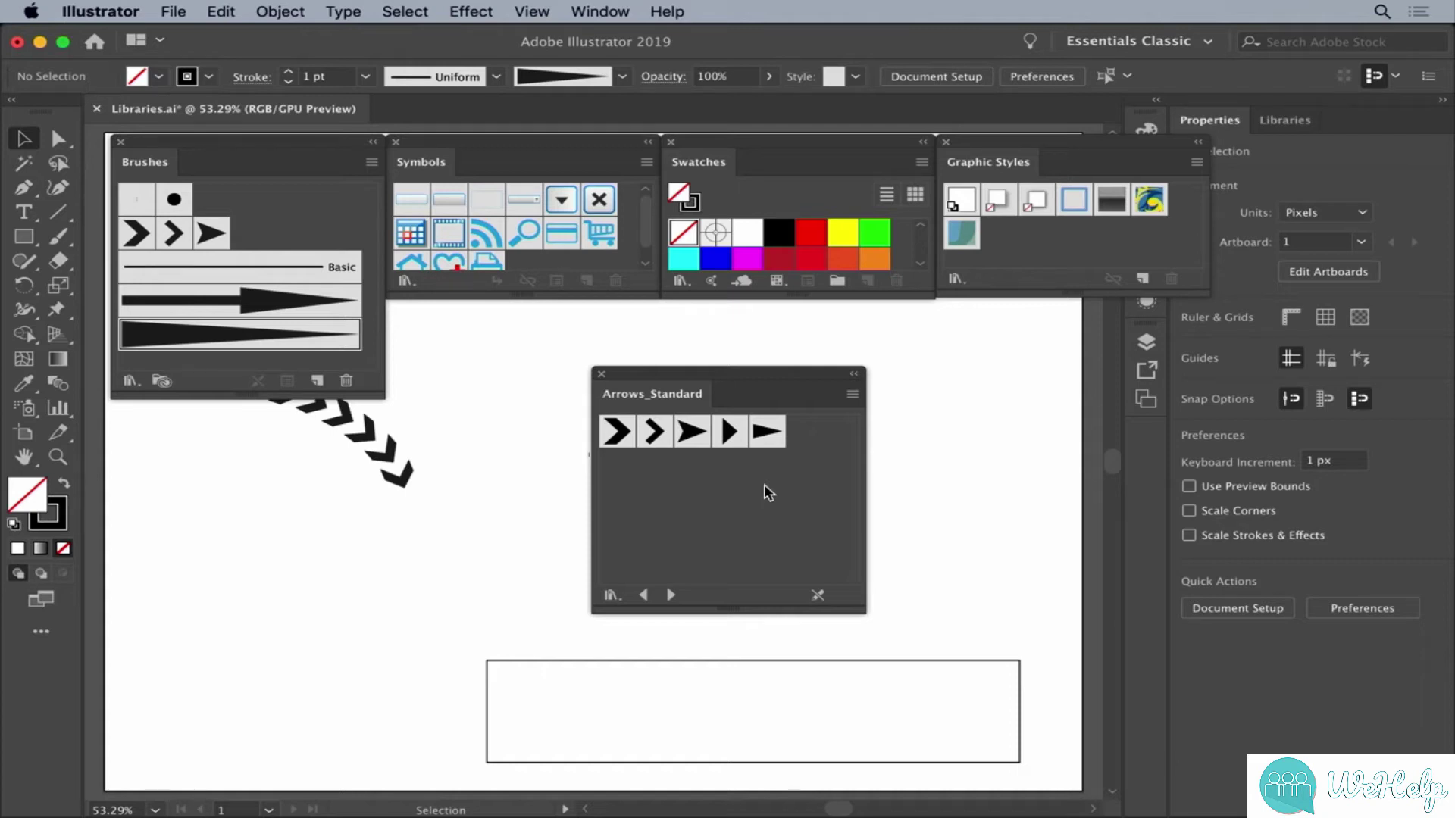
left_click(129, 380)
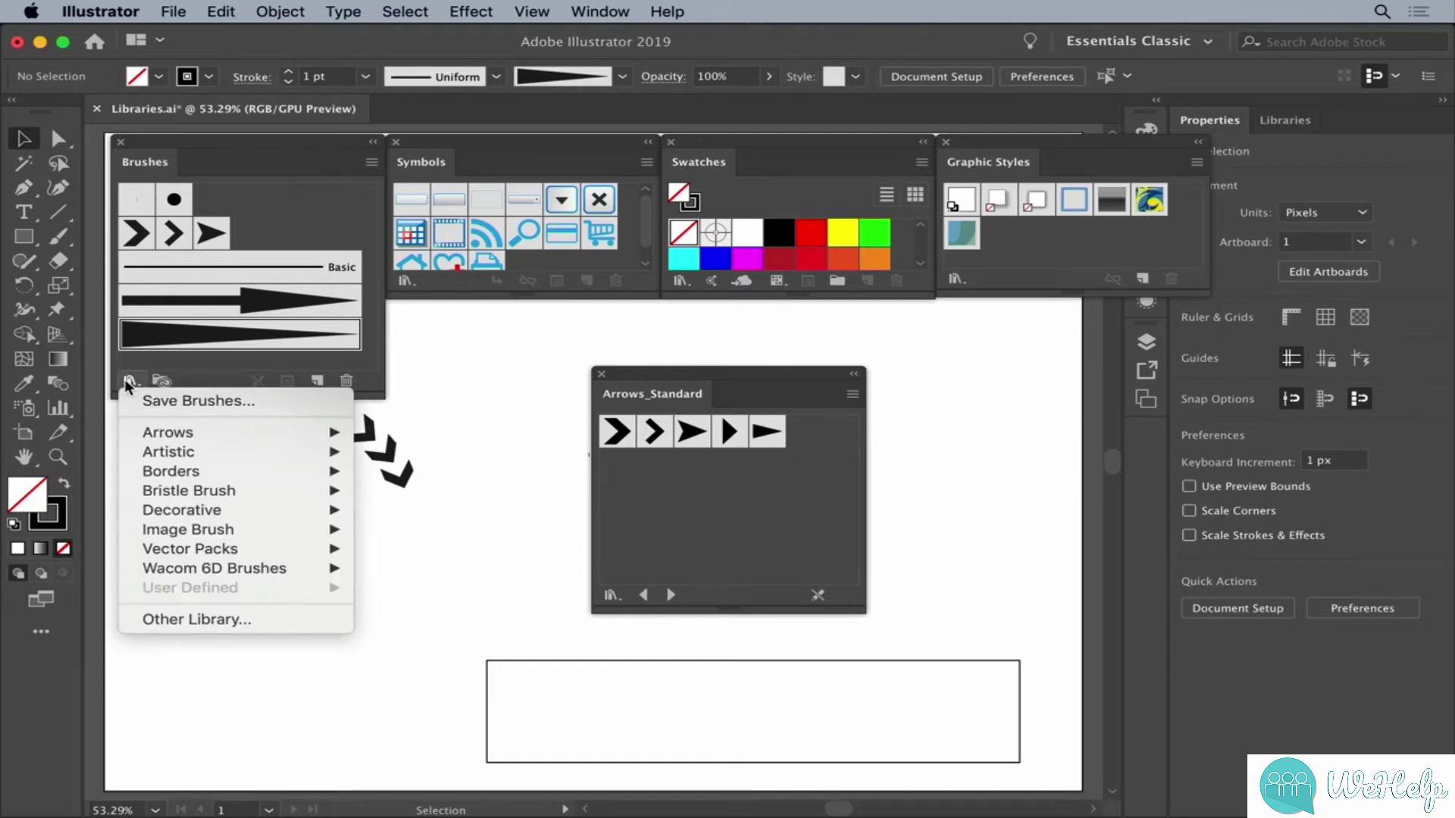
mouse_move(173, 471)
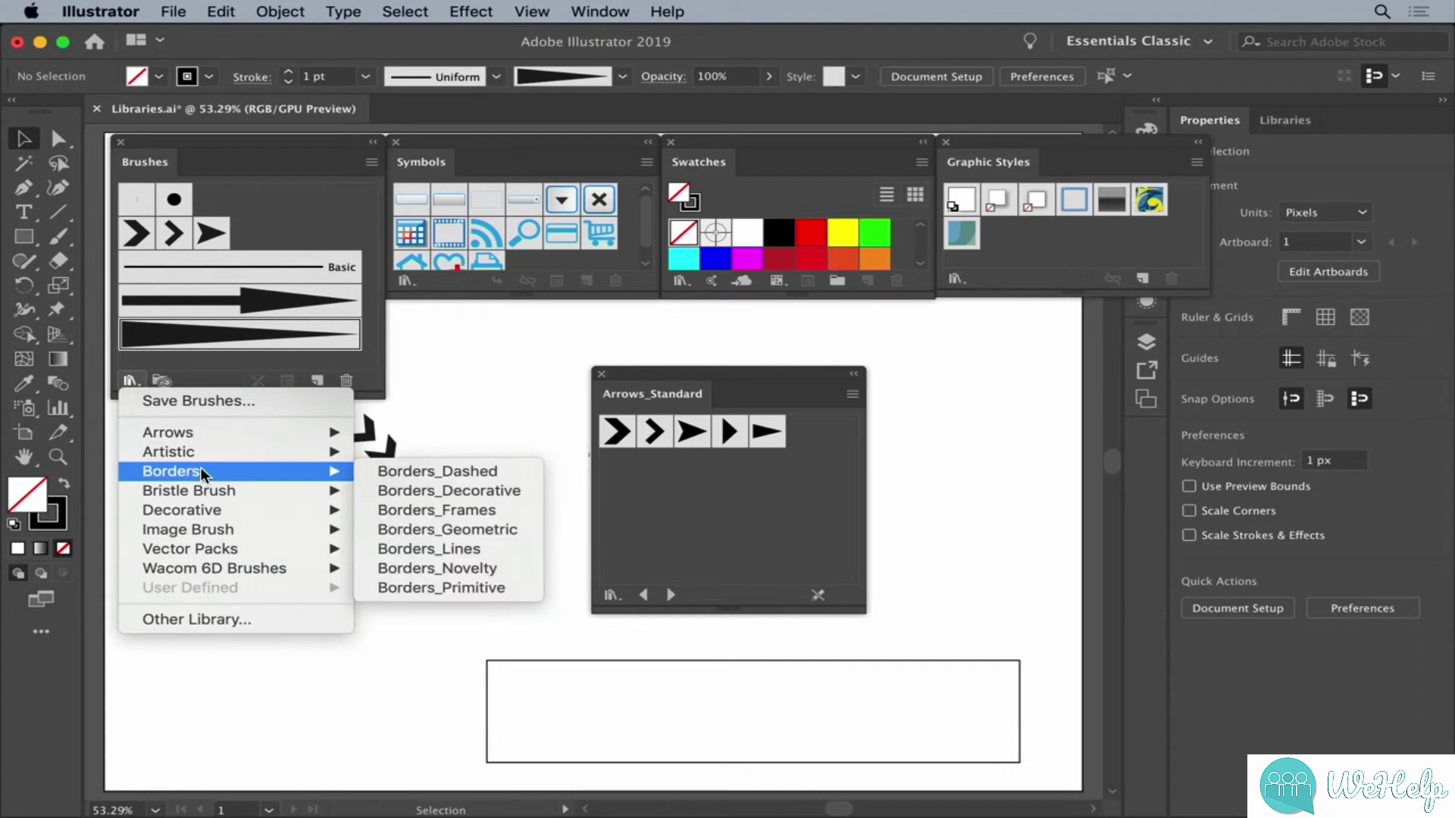
Load Borders_Decorative and try blue and green borders on the rectangle before settling on orange.
left_click(361, 489)
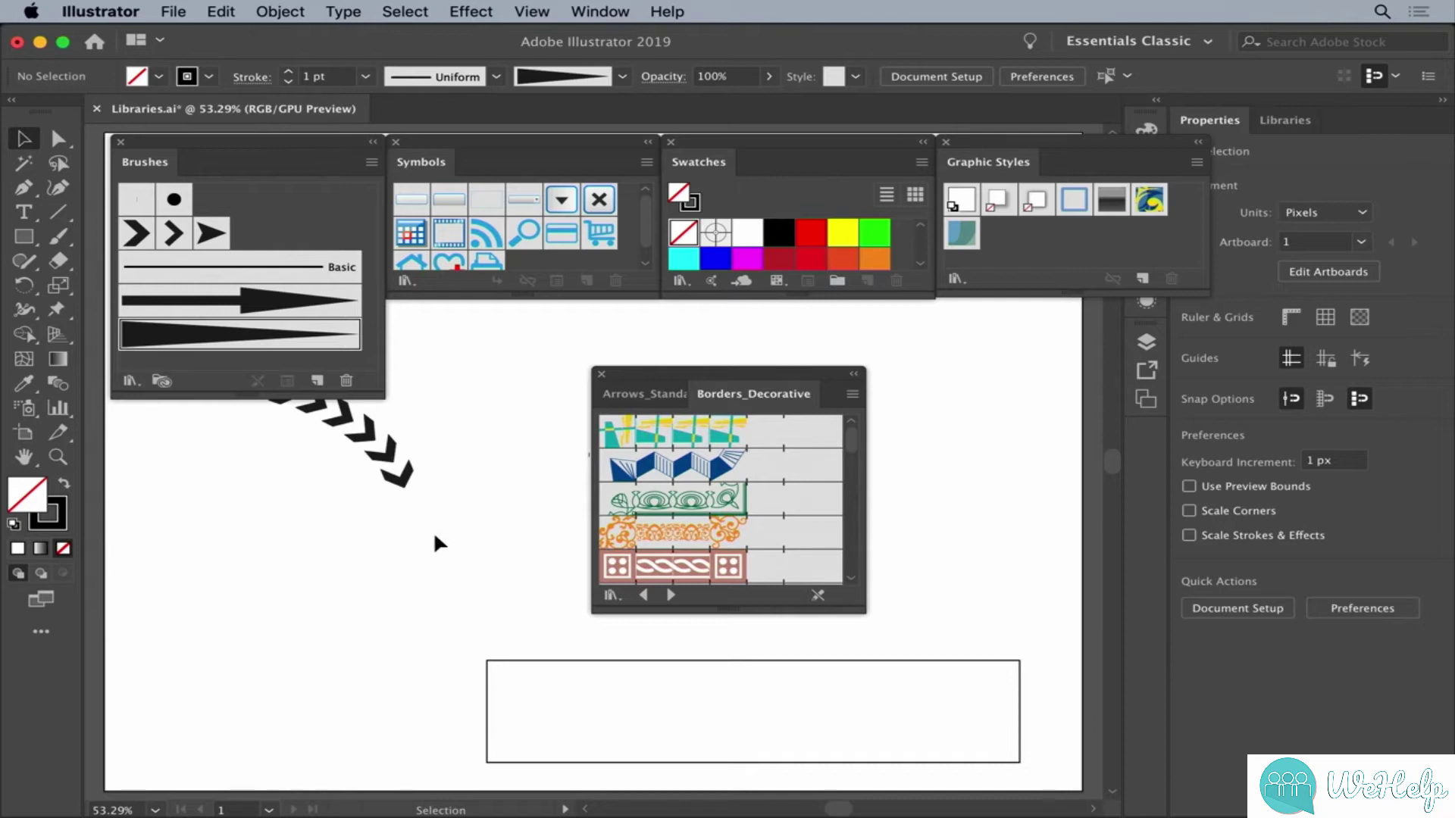
left_click(553, 662)
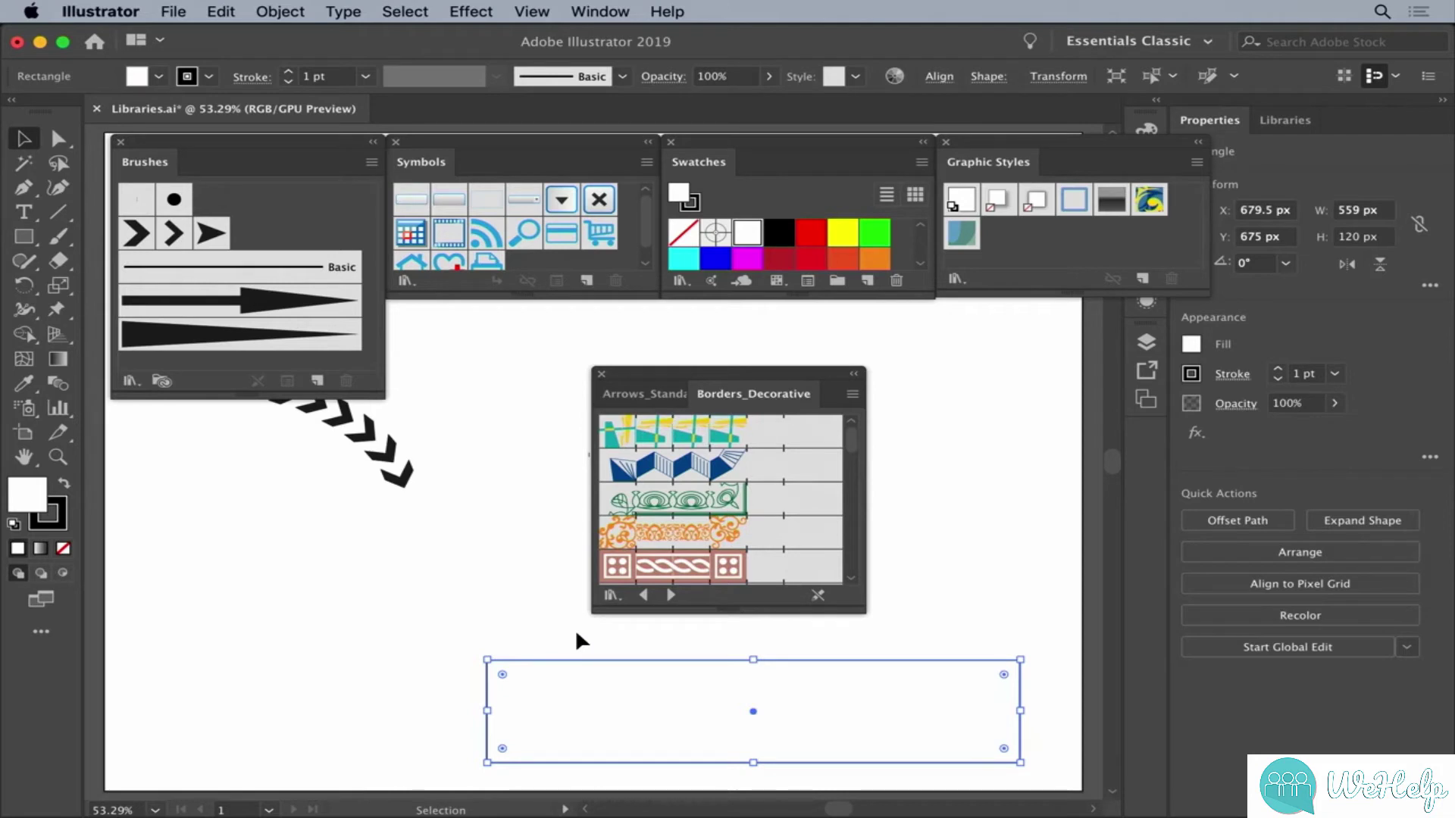
left_click(632, 471)
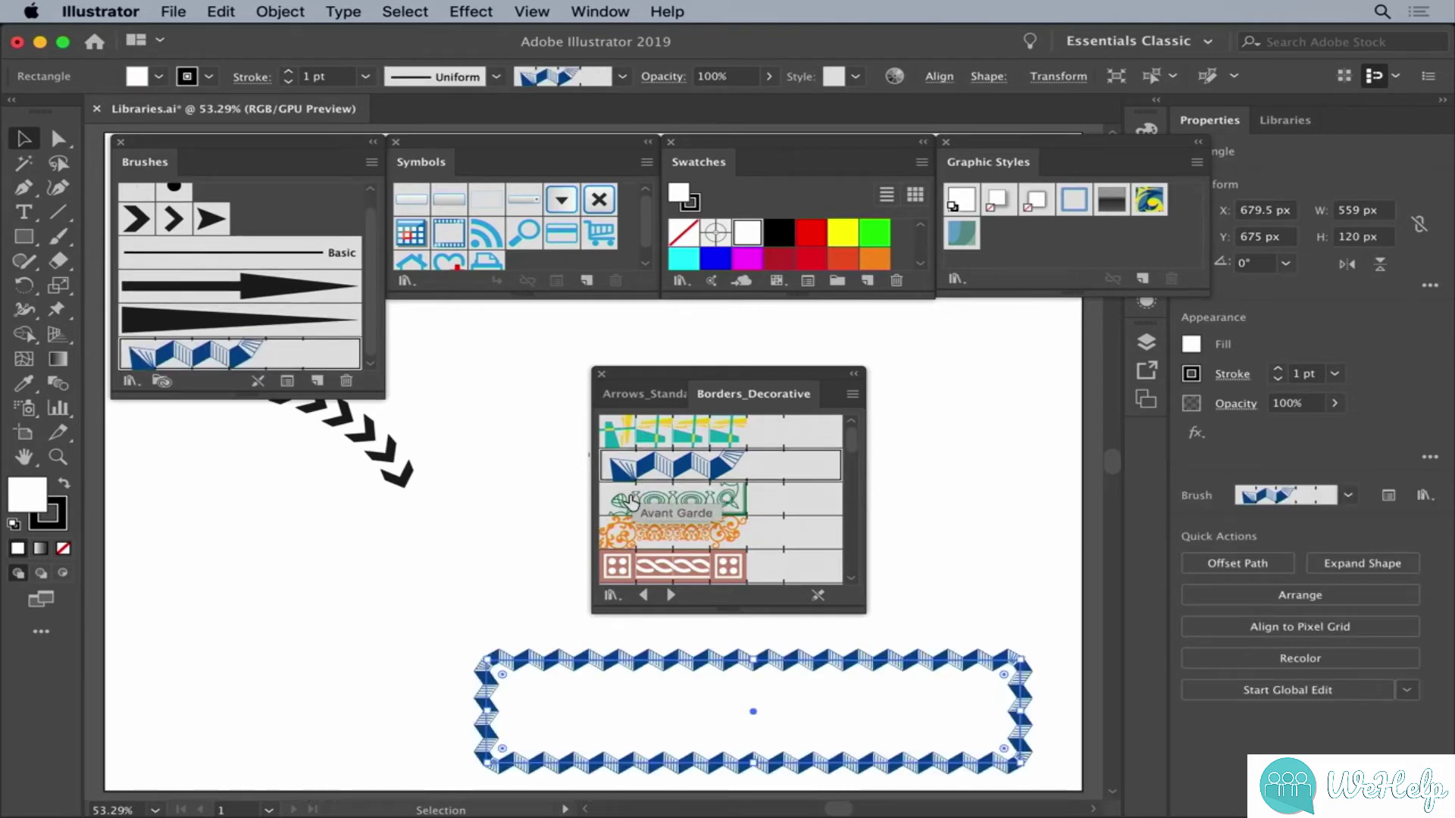
left_click(632, 505)
left_click(645, 538)
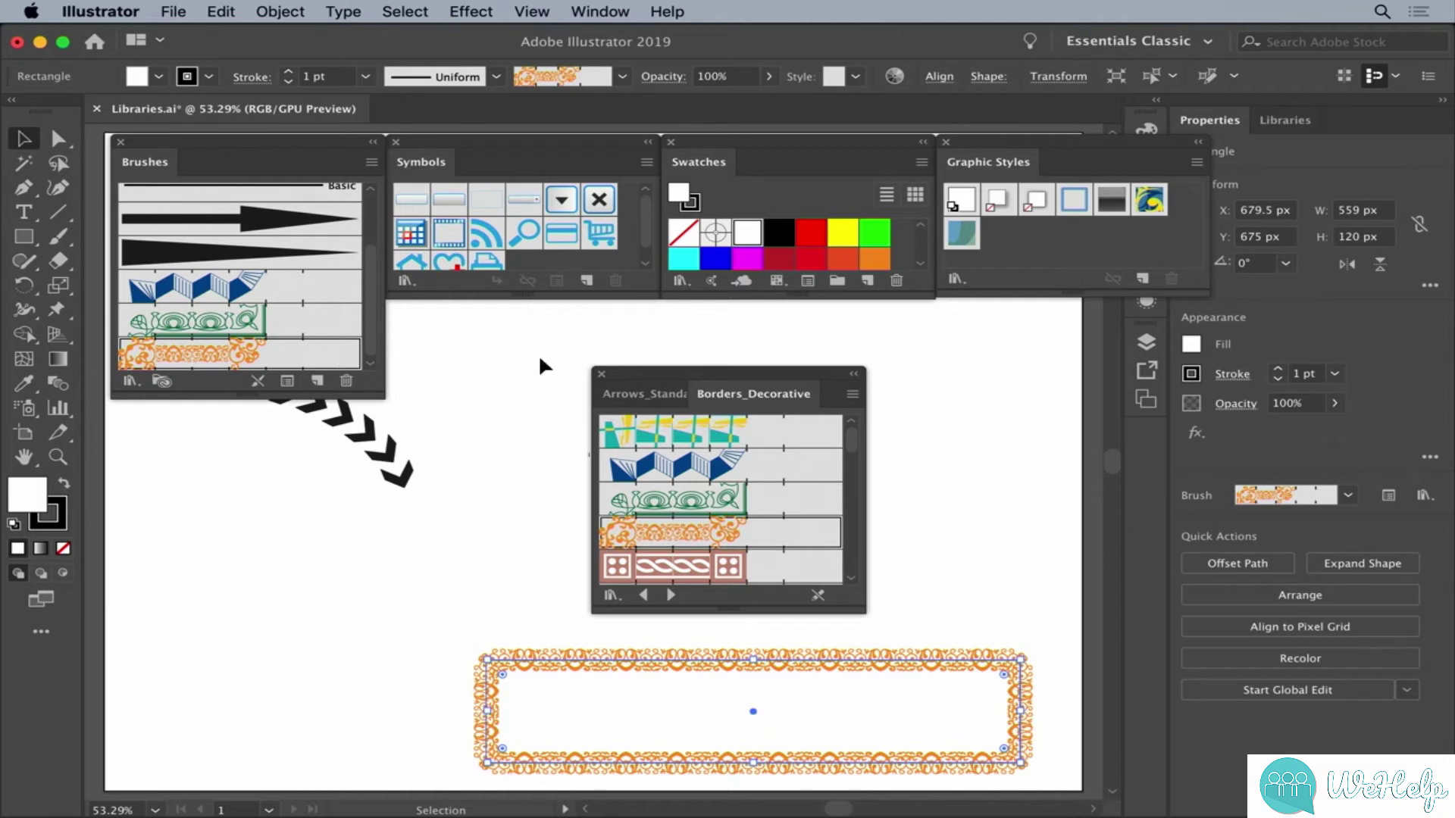
left_click(852, 395)
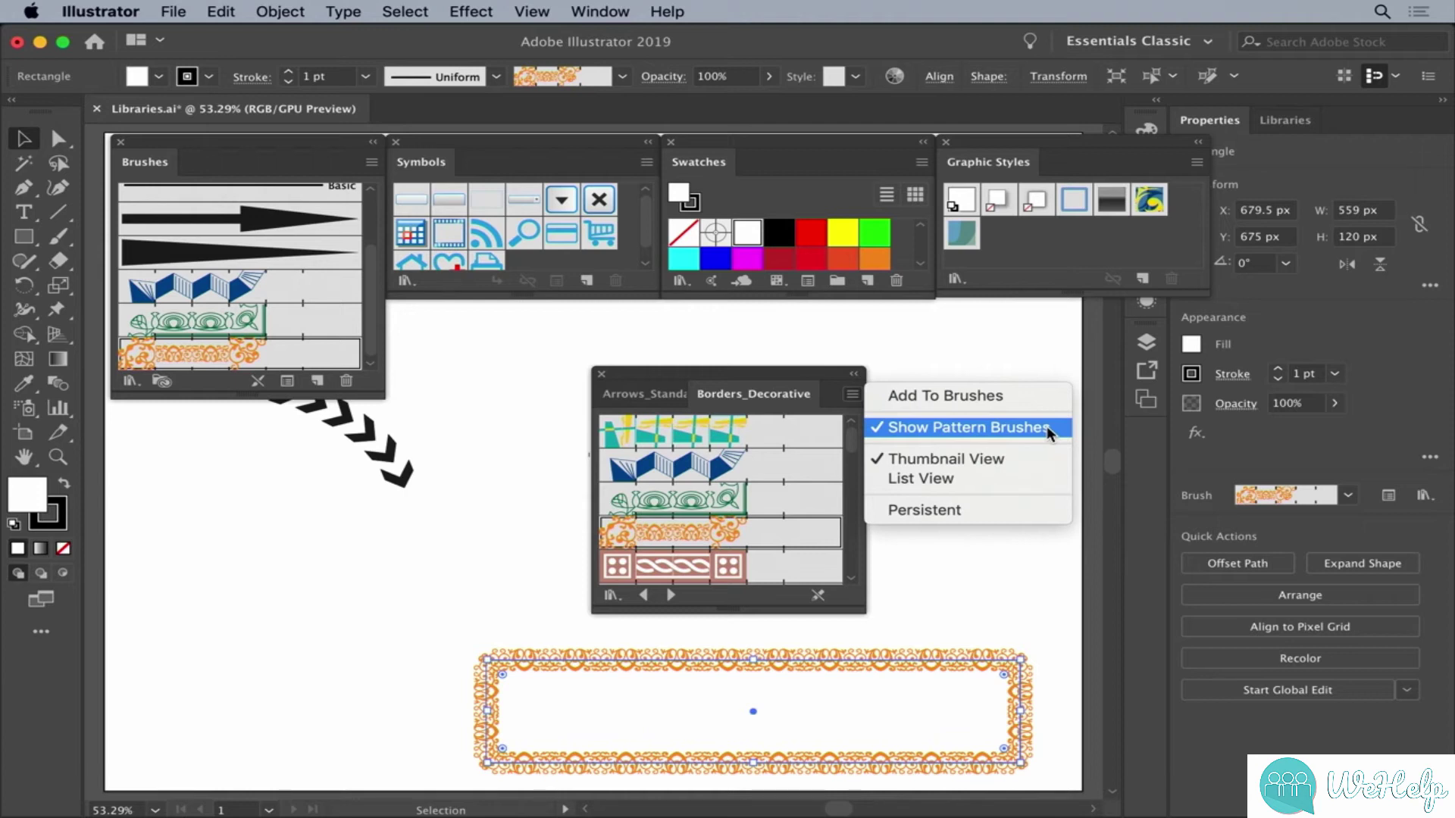
Step the border library through Geometric to Borders_Lines, then close that panel.
left_click(668, 594)
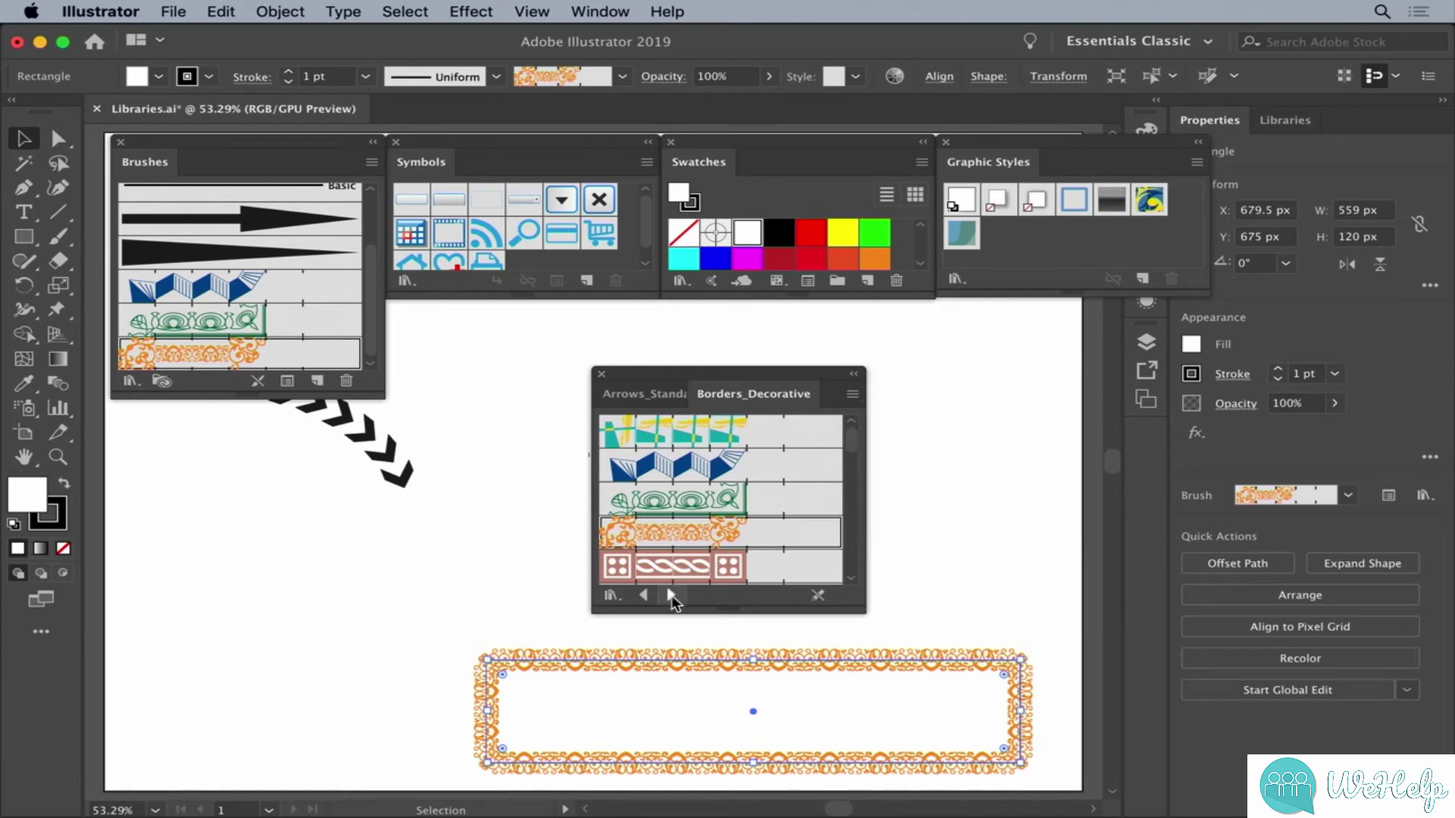
left_click(671, 596)
left_click(671, 594)
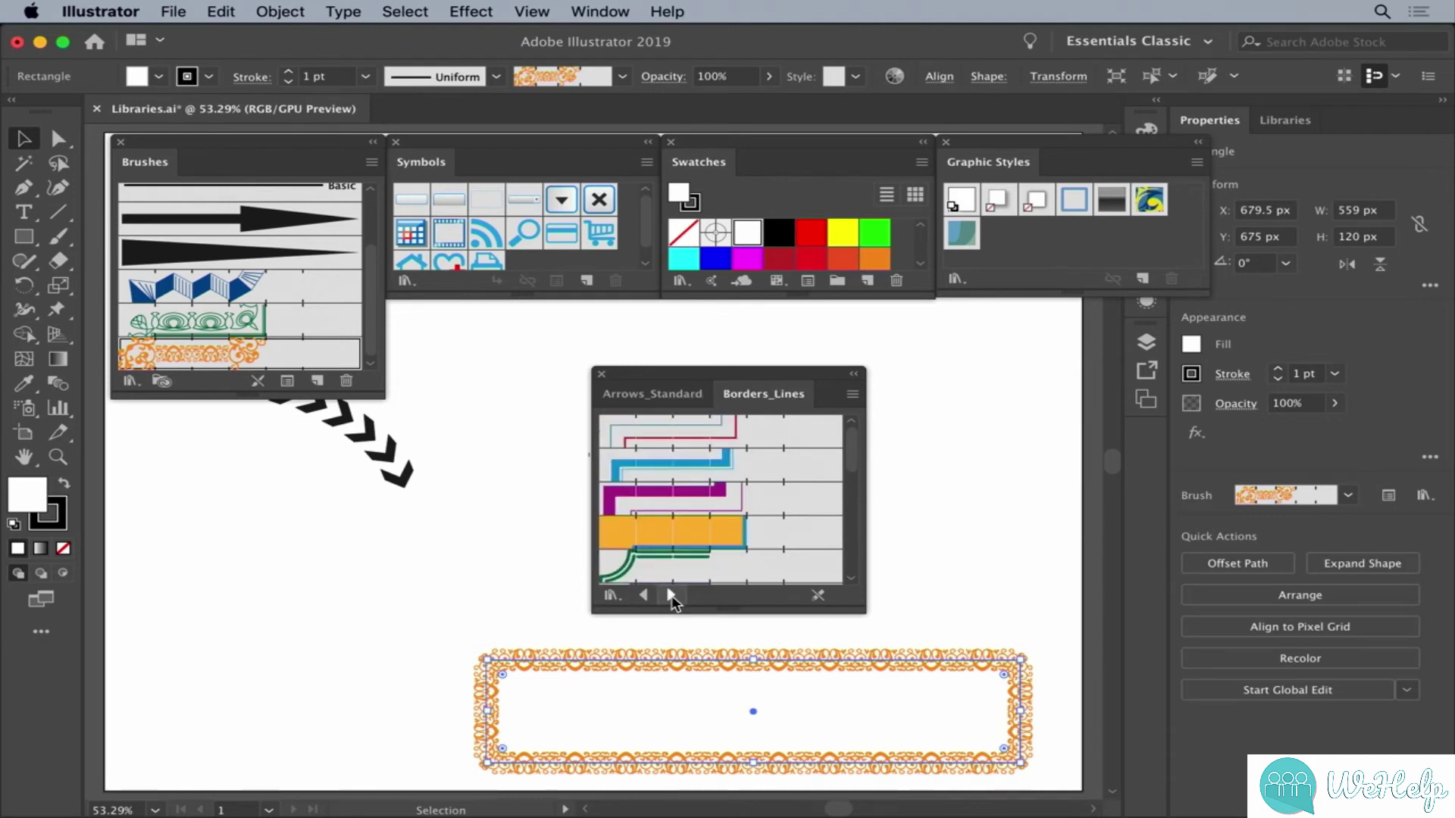
left_click(601, 375)
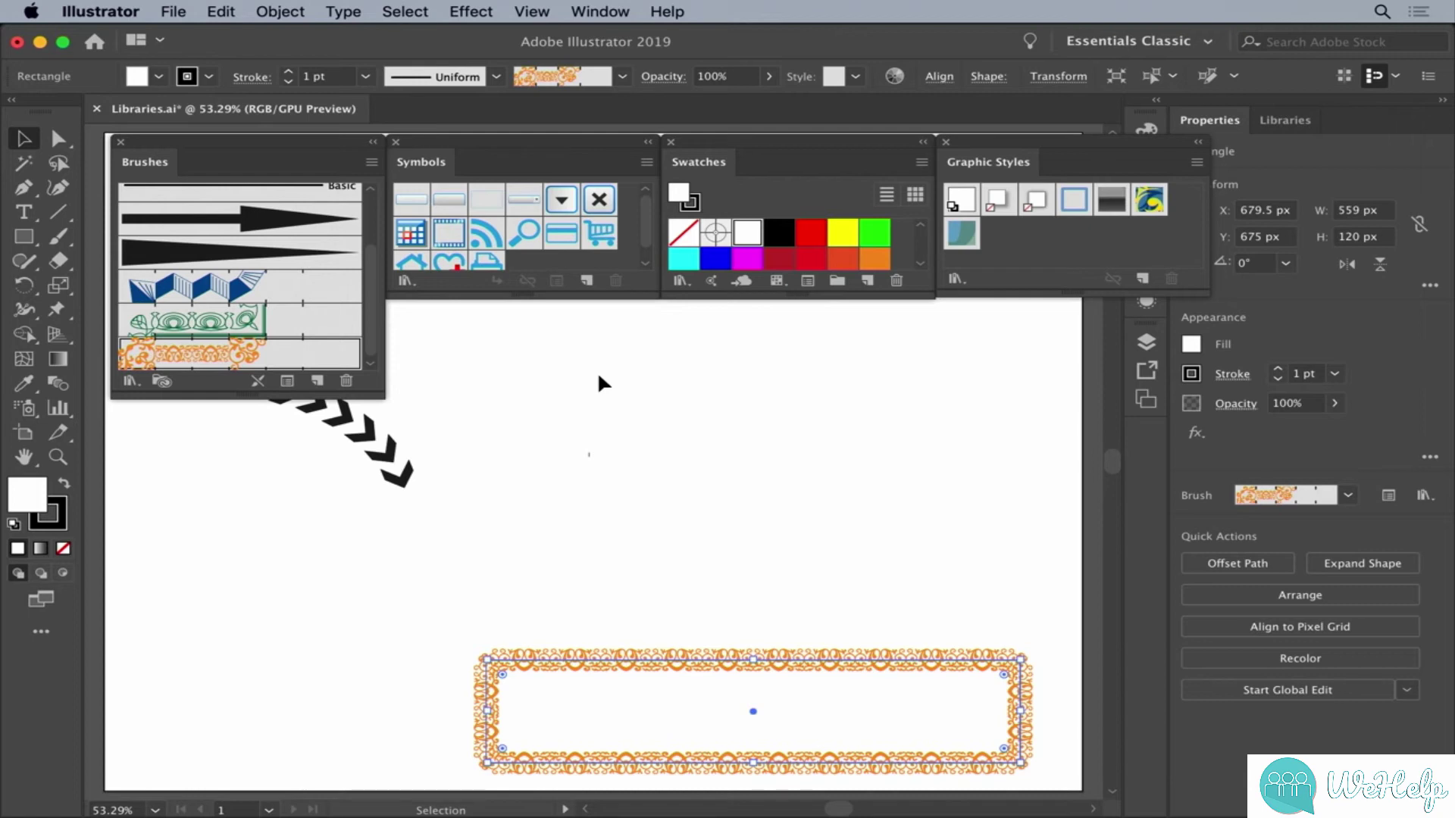
left_click(404, 282)
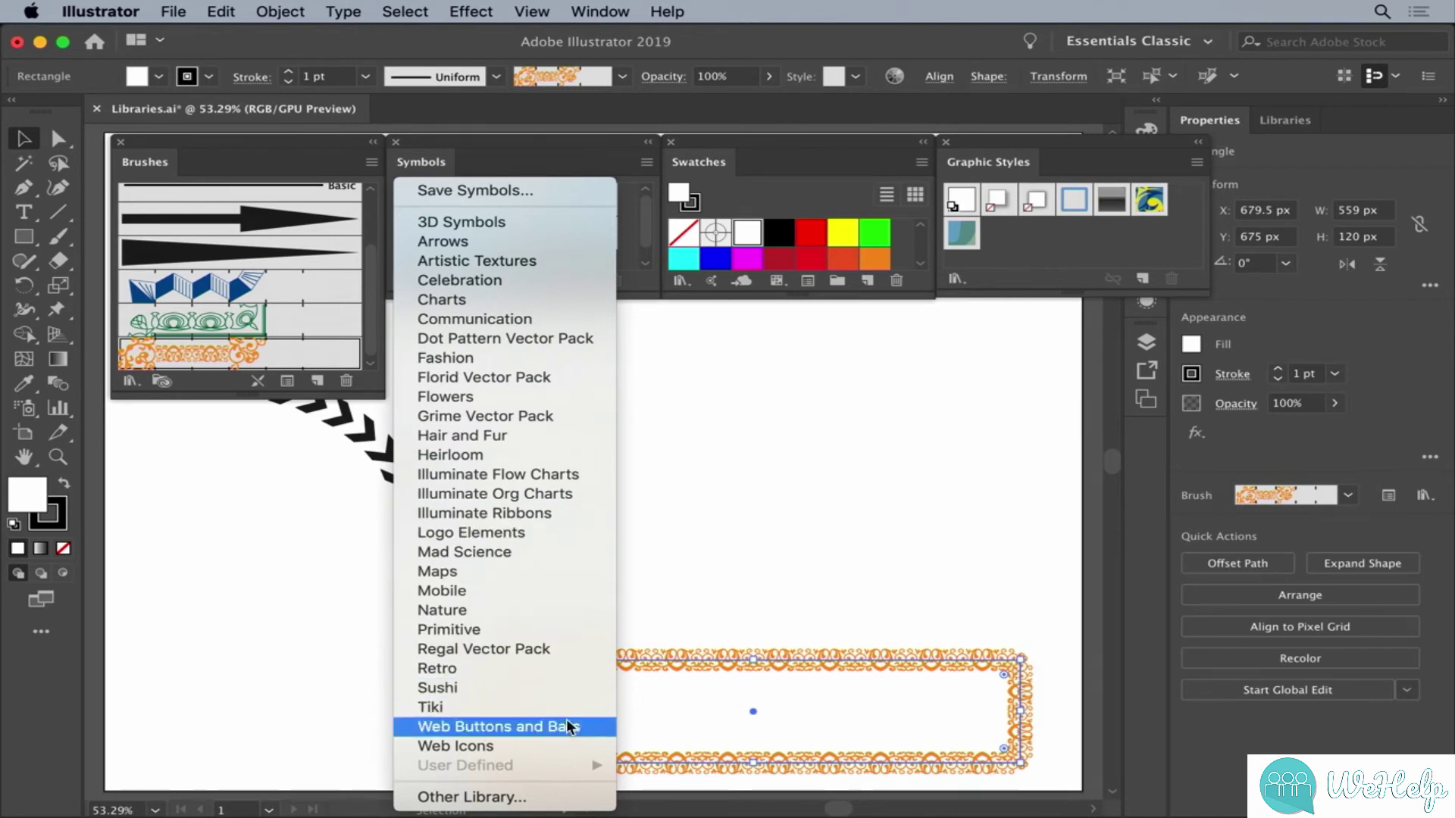
left_click(566, 740)
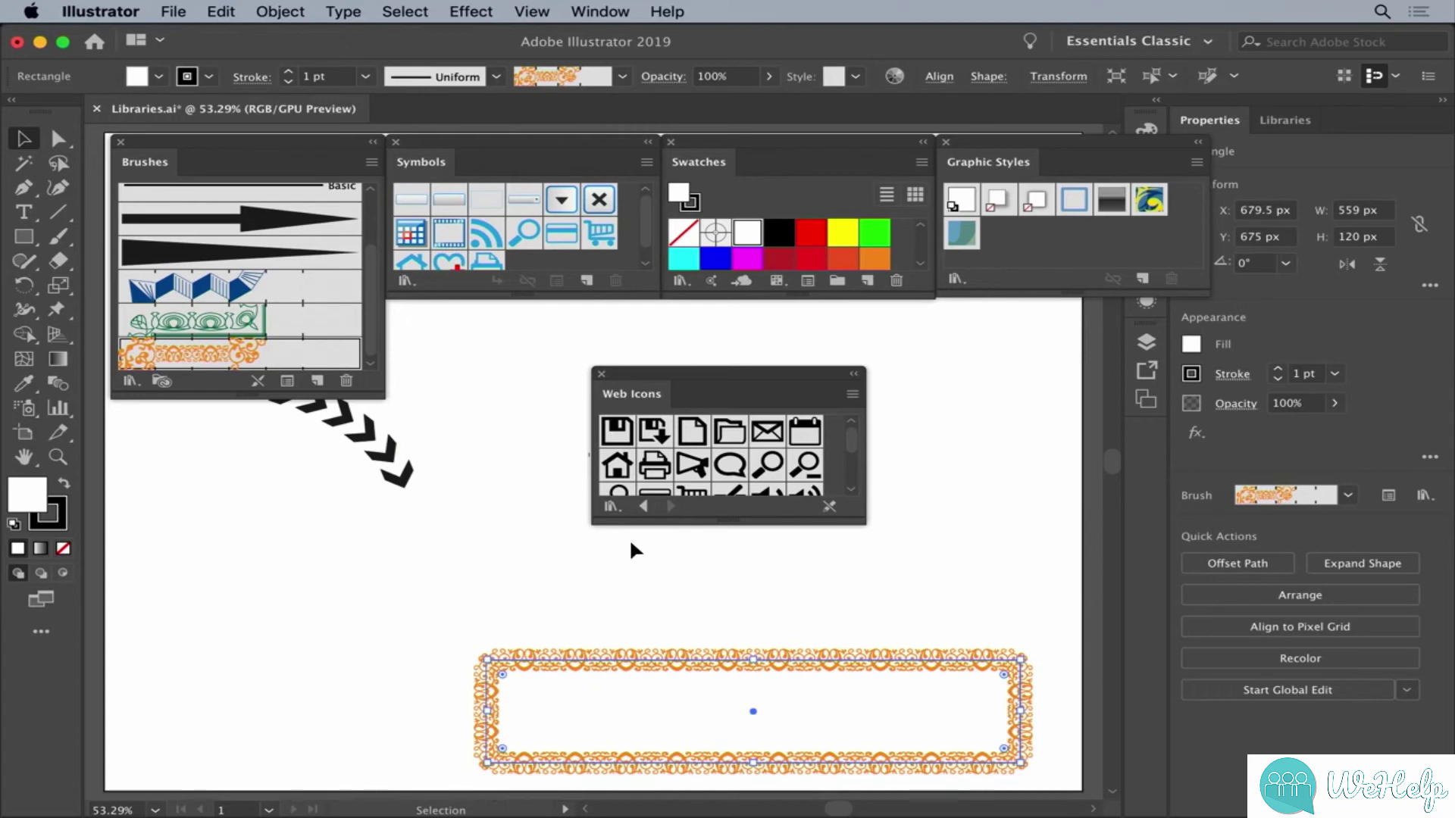
left_click(641, 507)
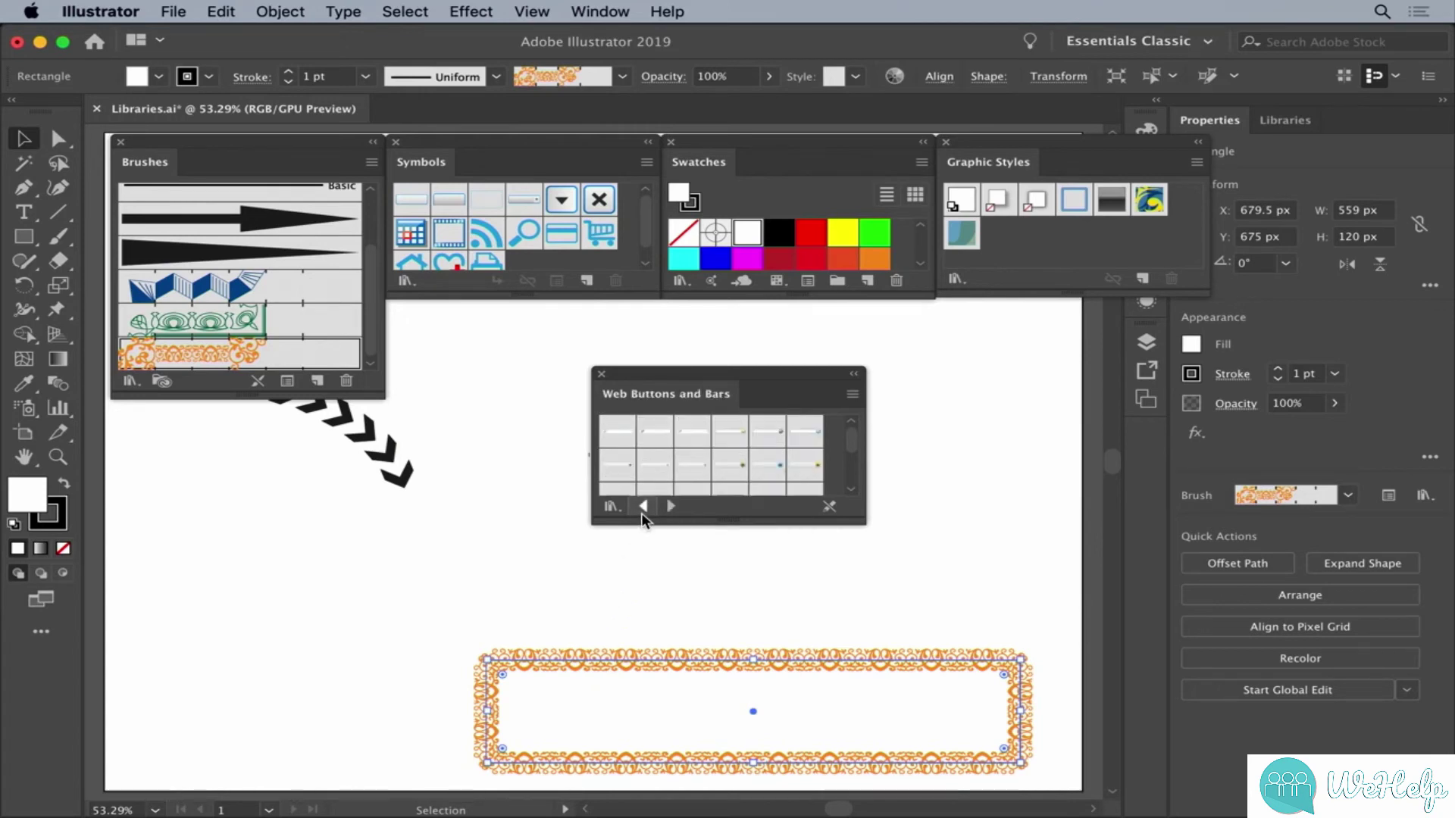
left_click(641, 506)
left_click(642, 512)
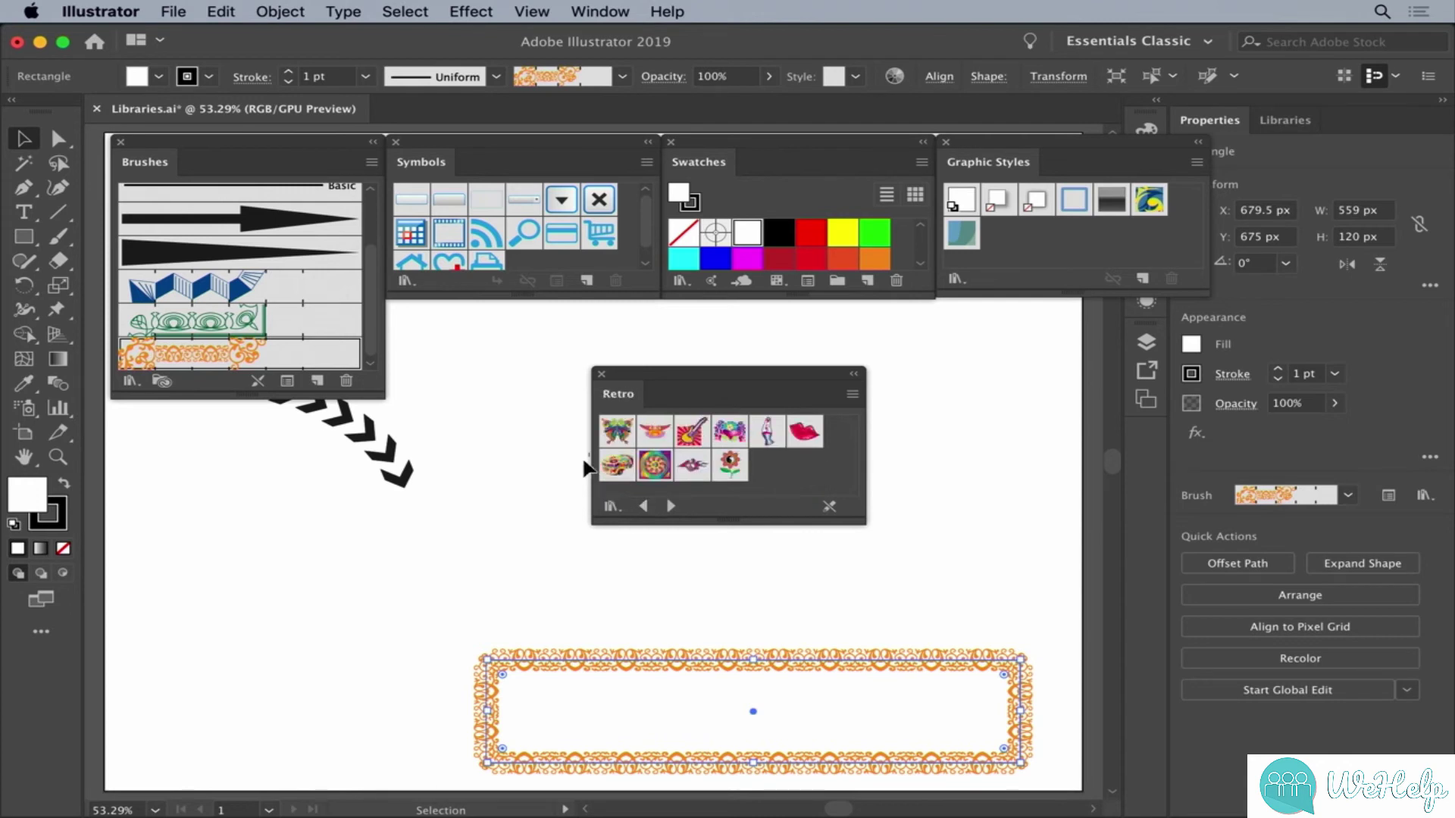
left_click(601, 374)
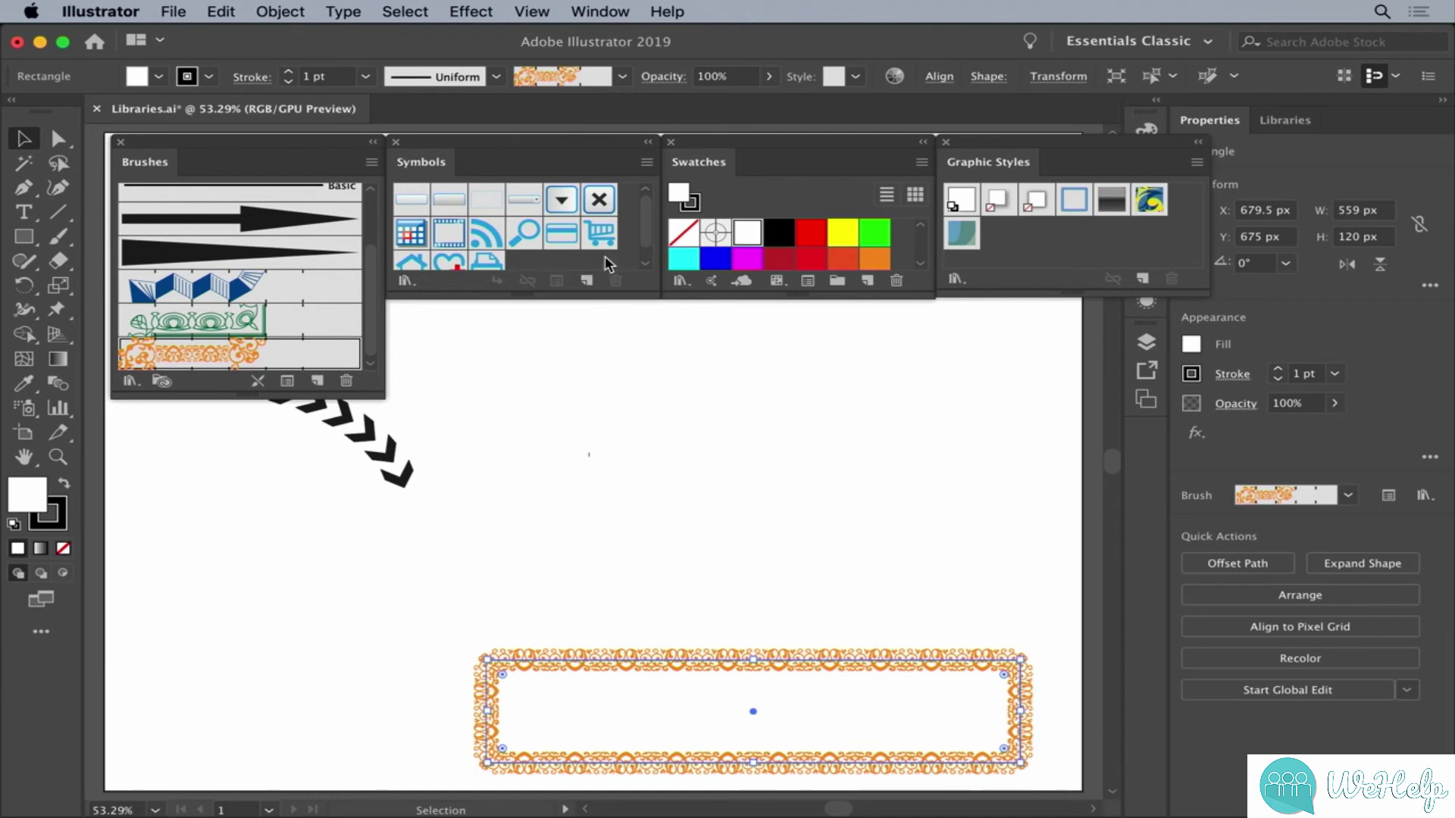
Browse swatch libraries from Basic Graphics_Dots to Nature_Animal Skins, close it, and list graphic style libraries.
left_click(681, 282)
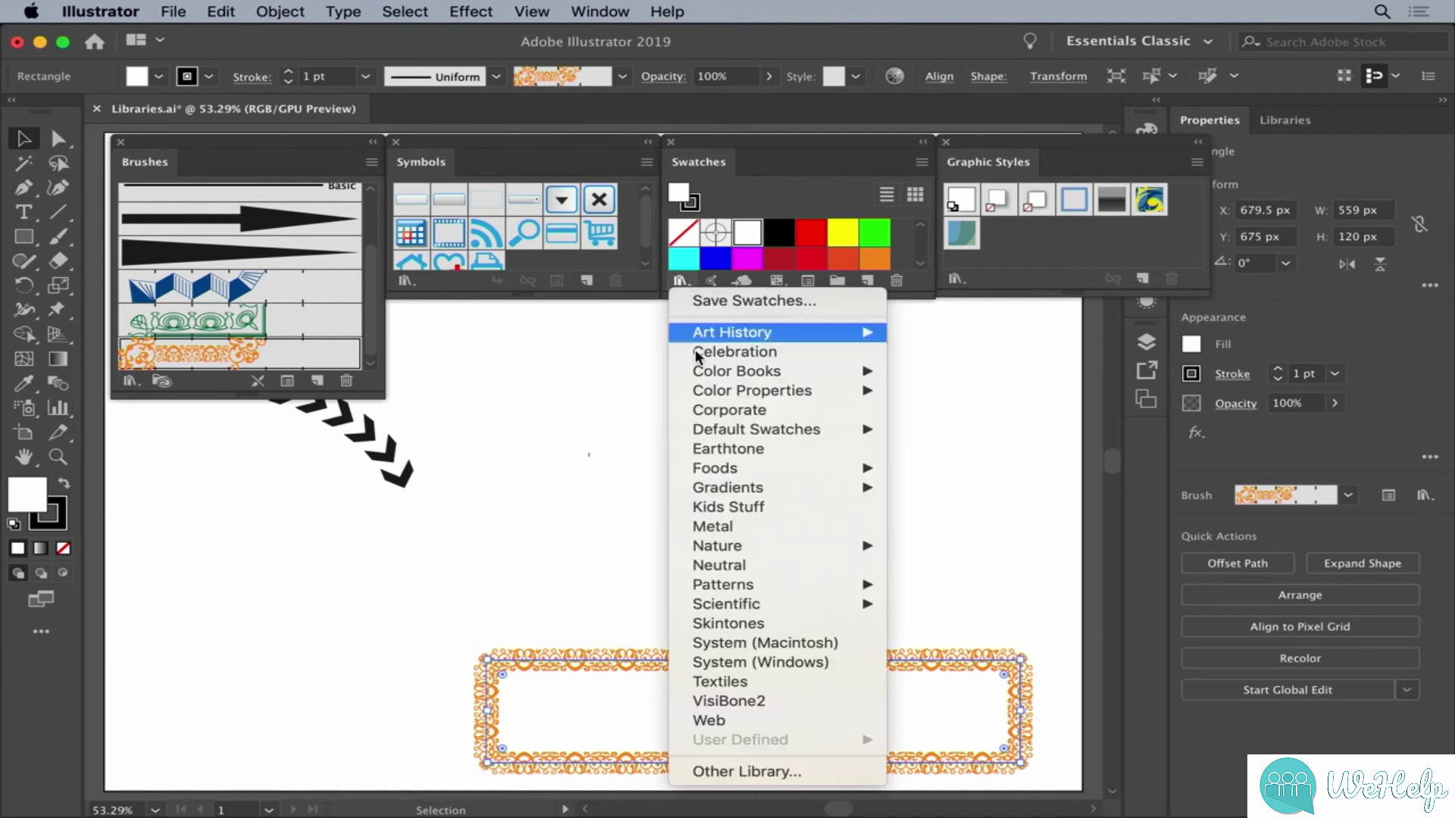
mouse_move(750, 584)
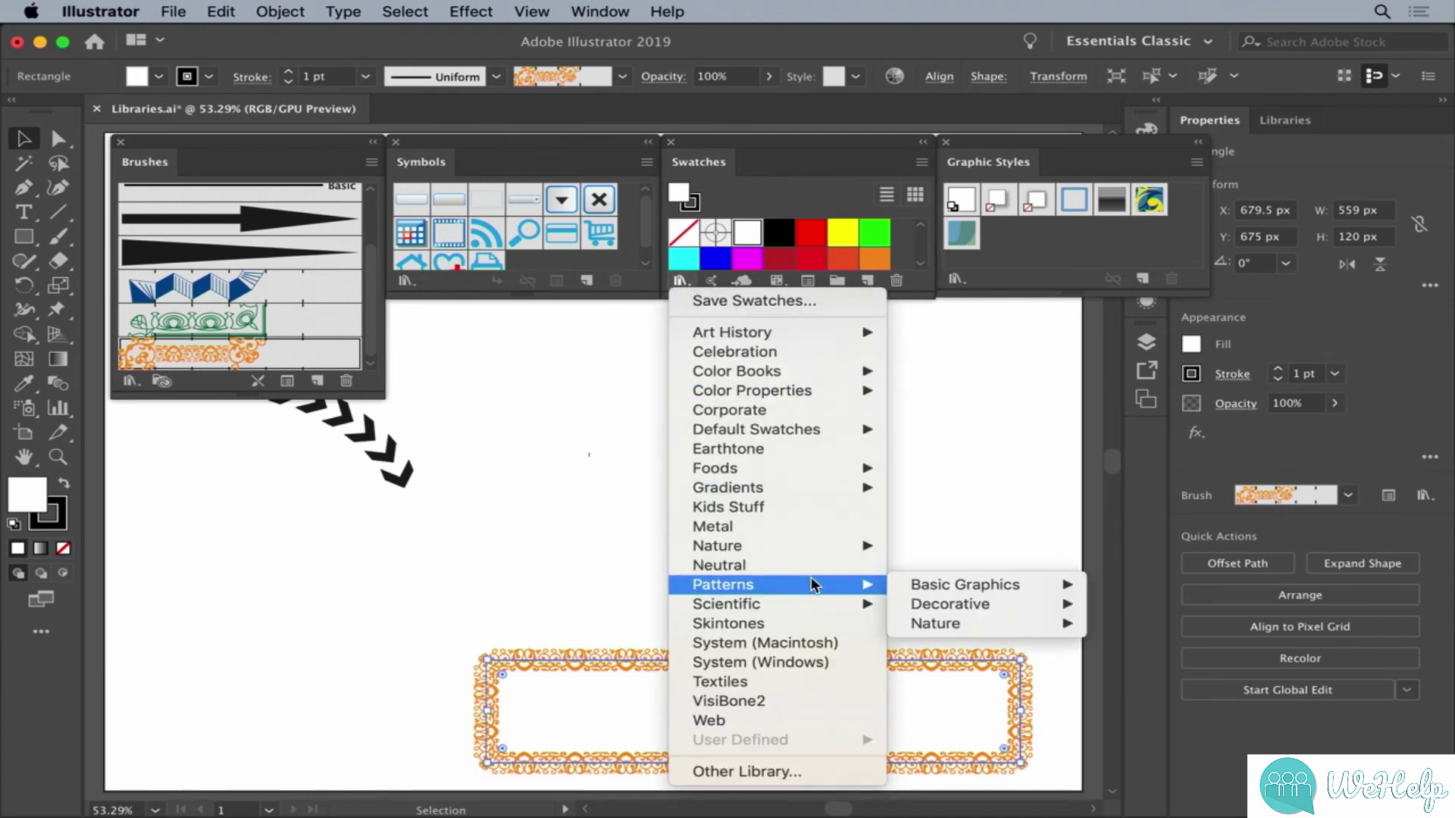
mouse_move(965, 584)
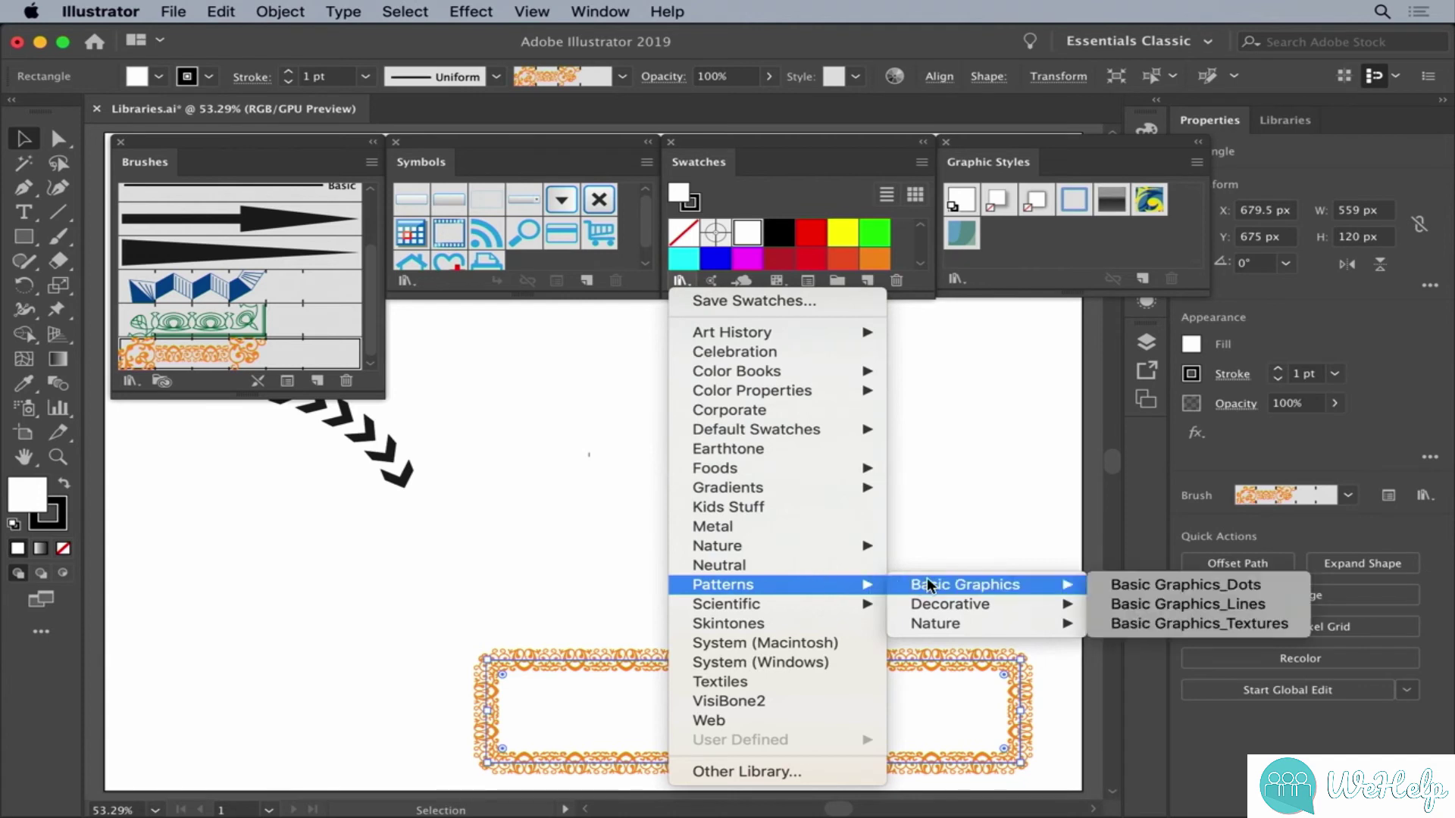
left_click(1113, 591)
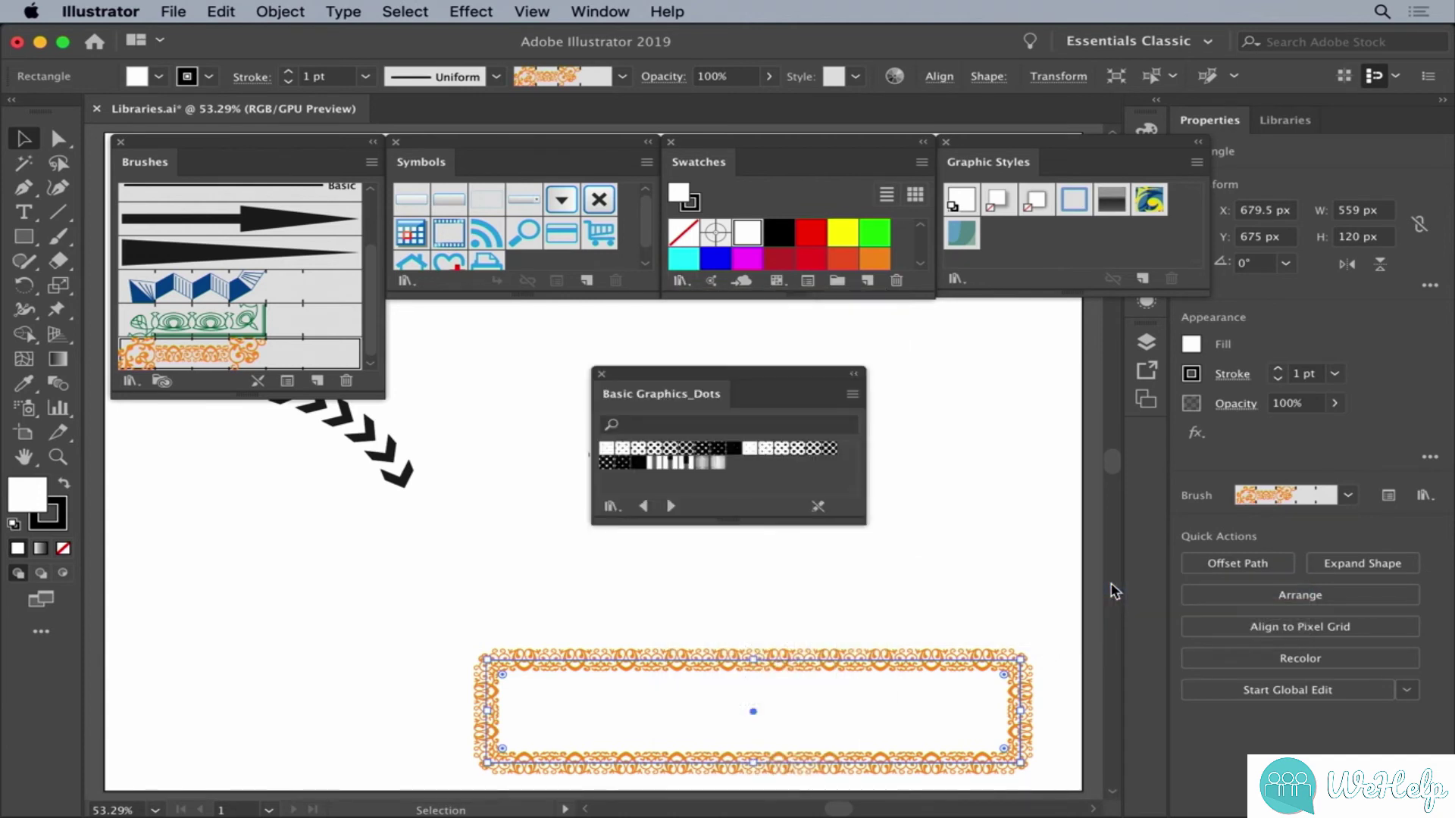
left_click(671, 504)
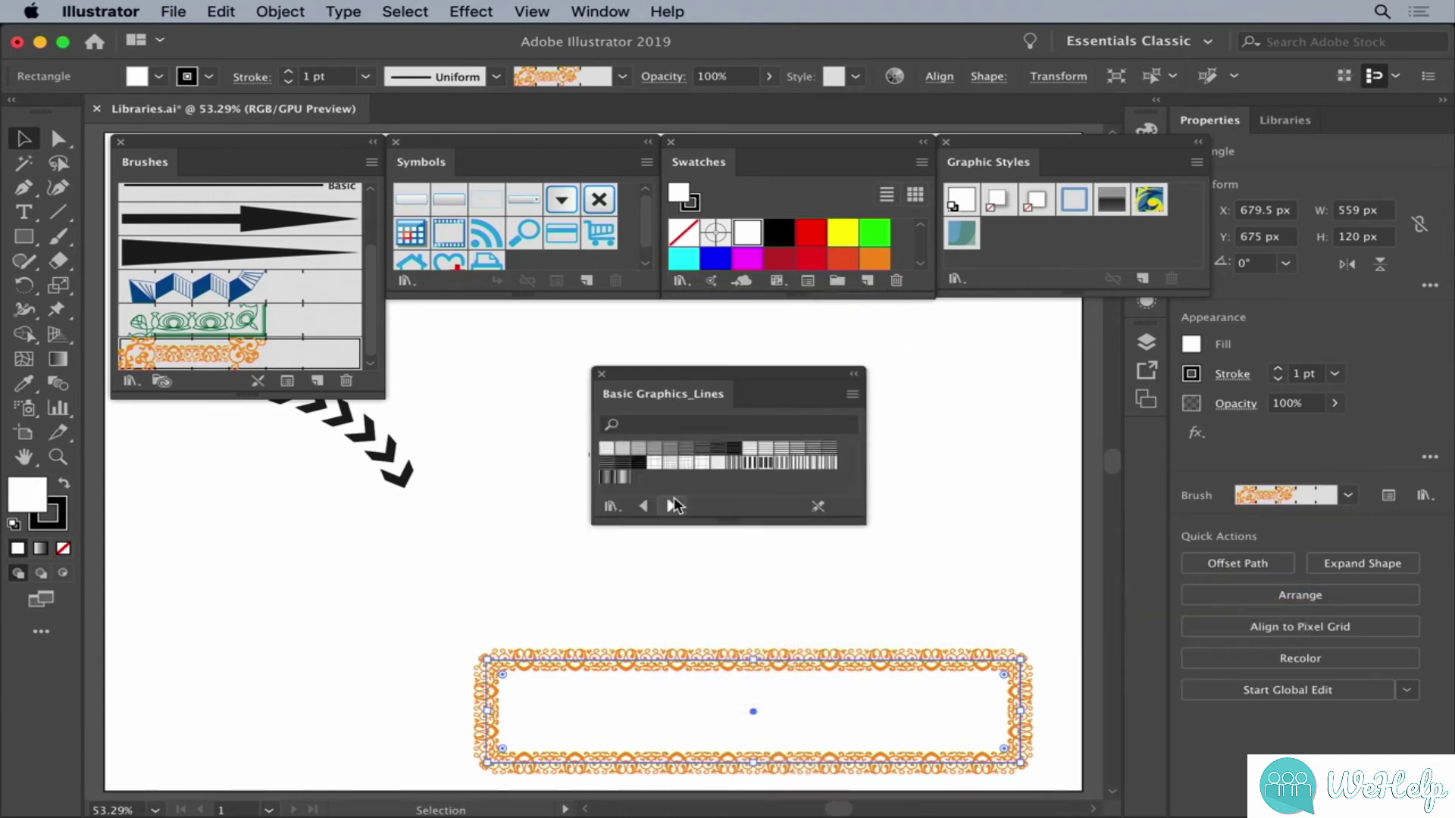
left_click(672, 504)
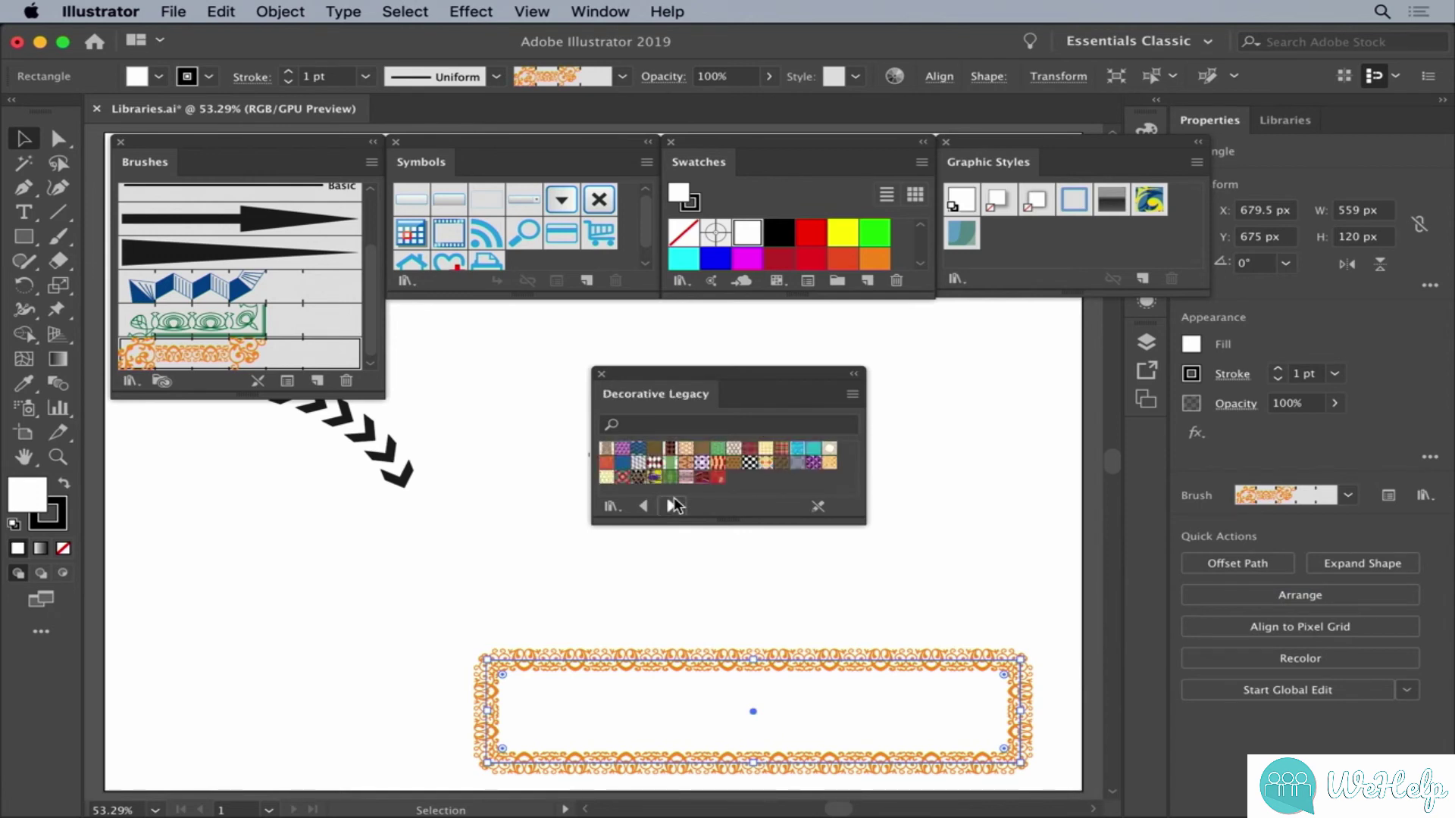
left_click(673, 504)
left_click(673, 506)
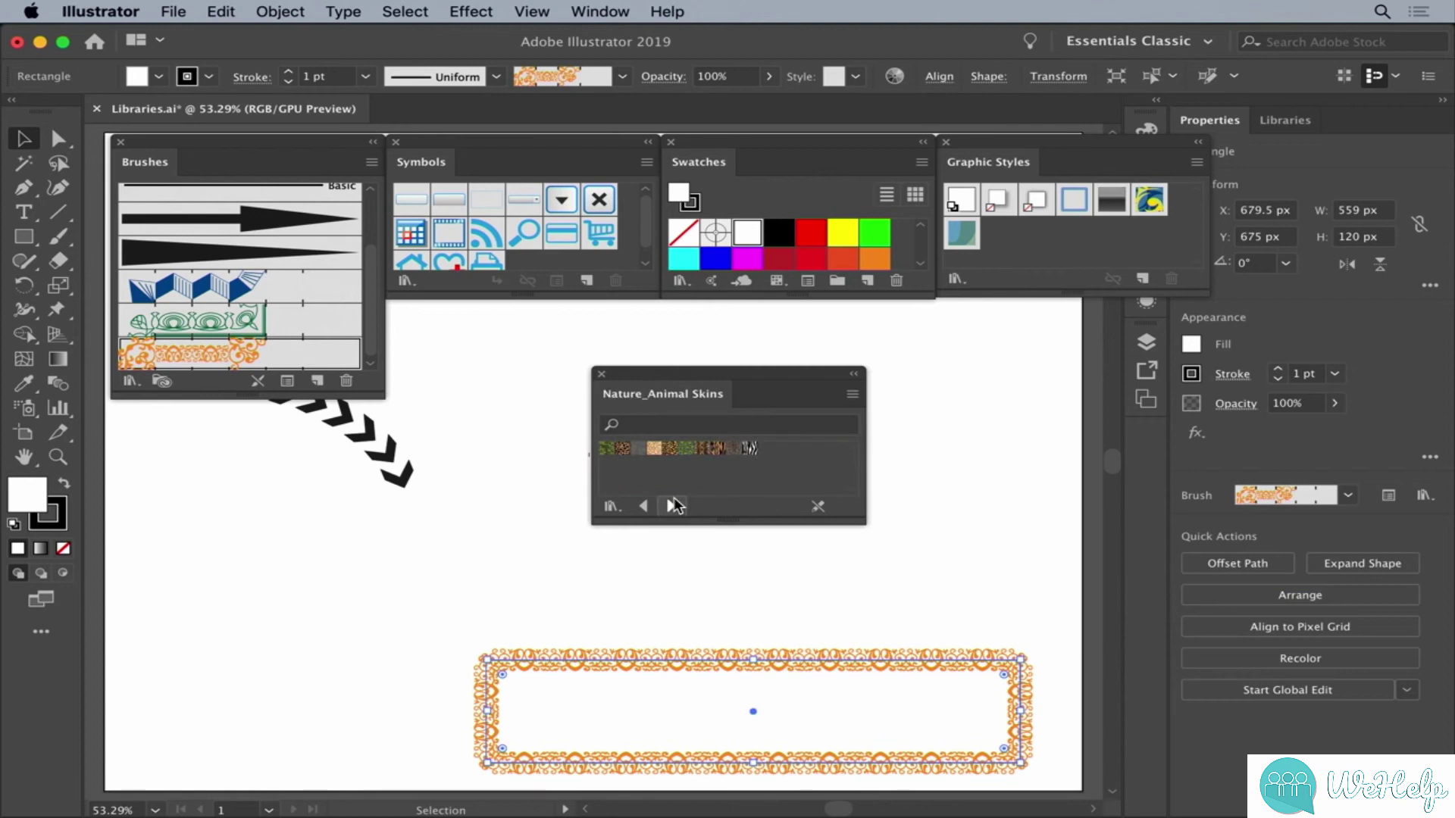
left_click(603, 375)
left_click(956, 279)
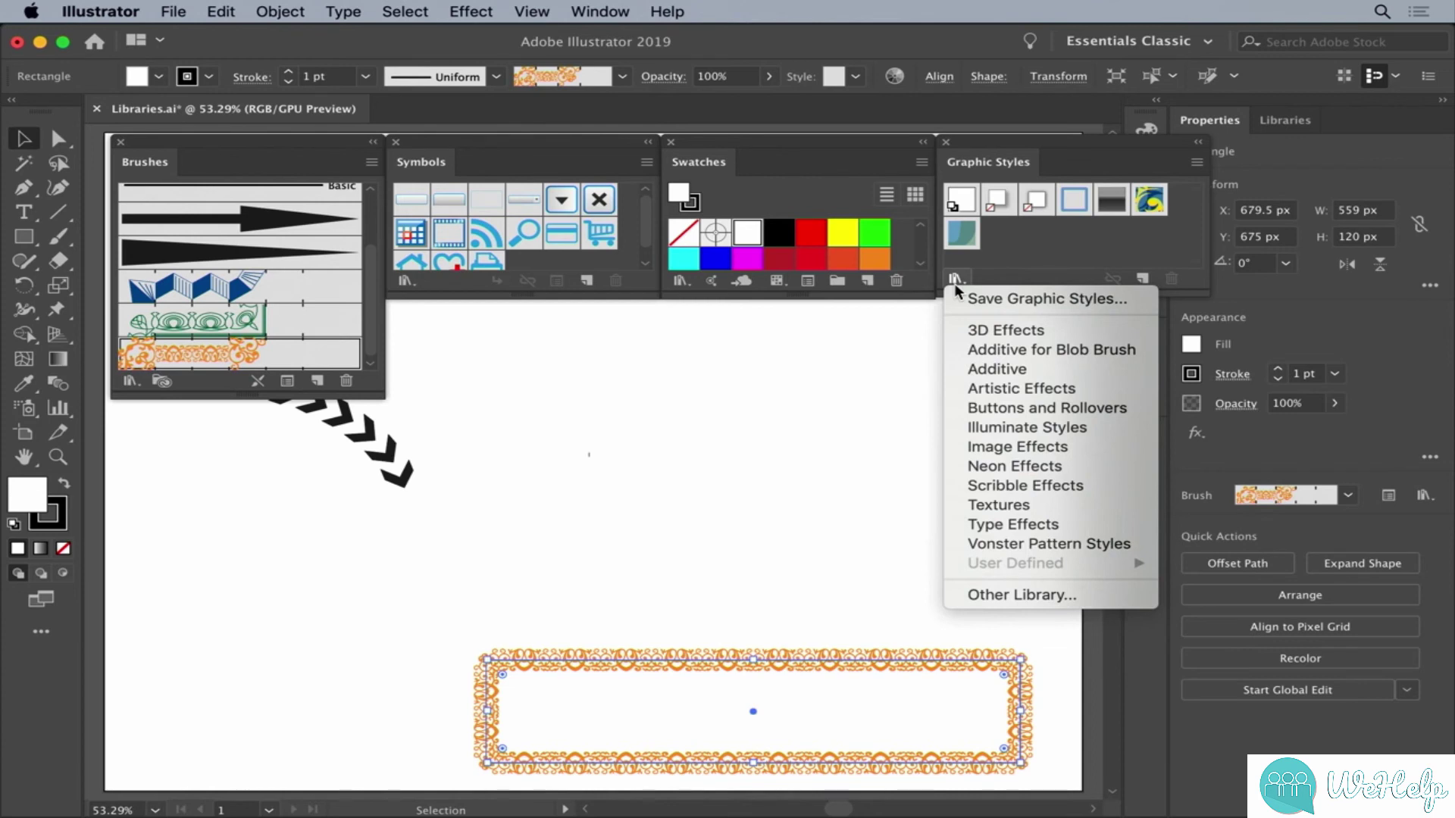
Open Illuminate Styles, enlarge it, and step through Image and Scribble Effects to Type Effects.
left_click(1052, 429)
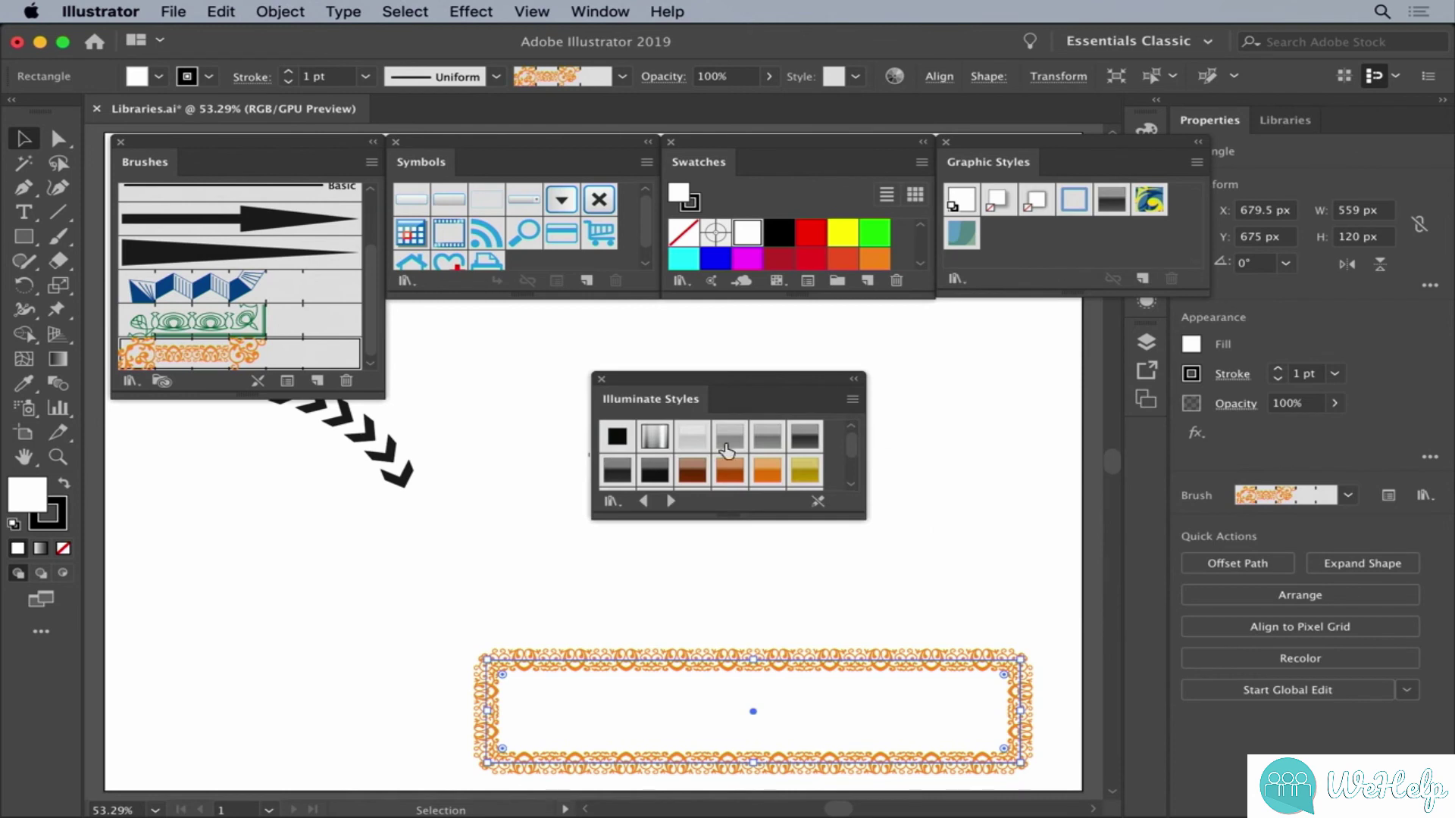
left_click_drag(733, 521, 737, 648)
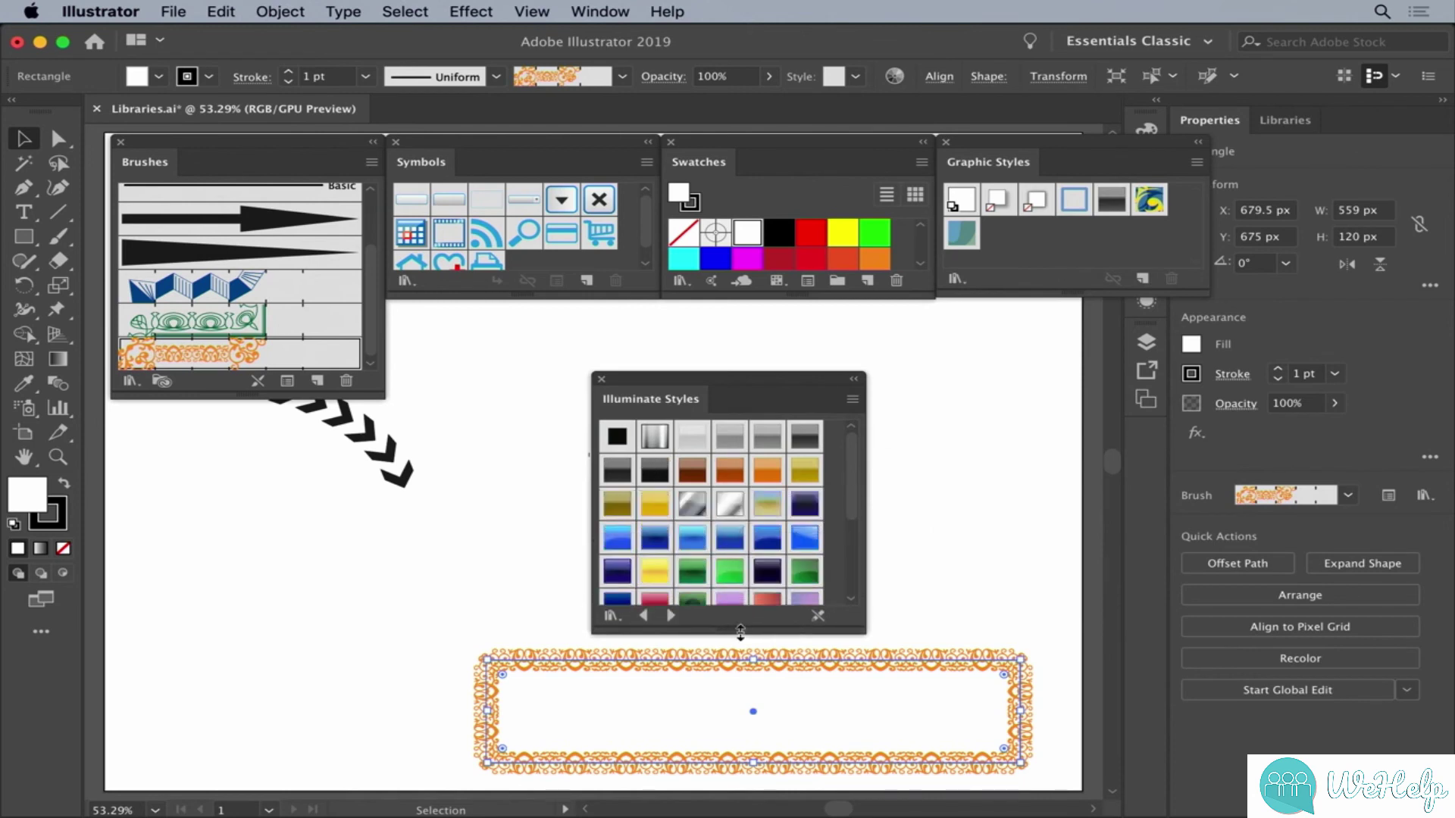
left_click(670, 614)
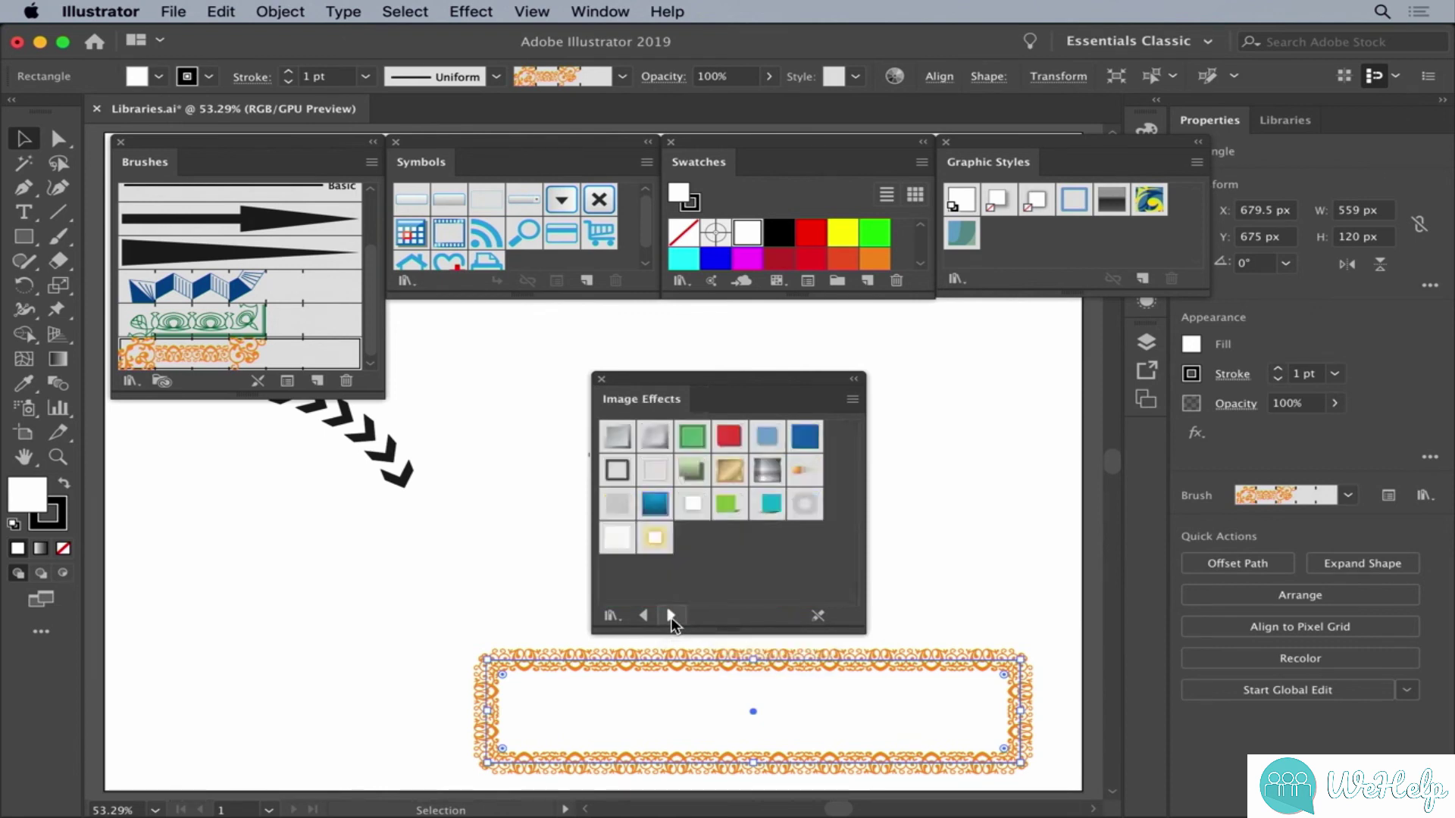
left_click(671, 616)
left_click(671, 615)
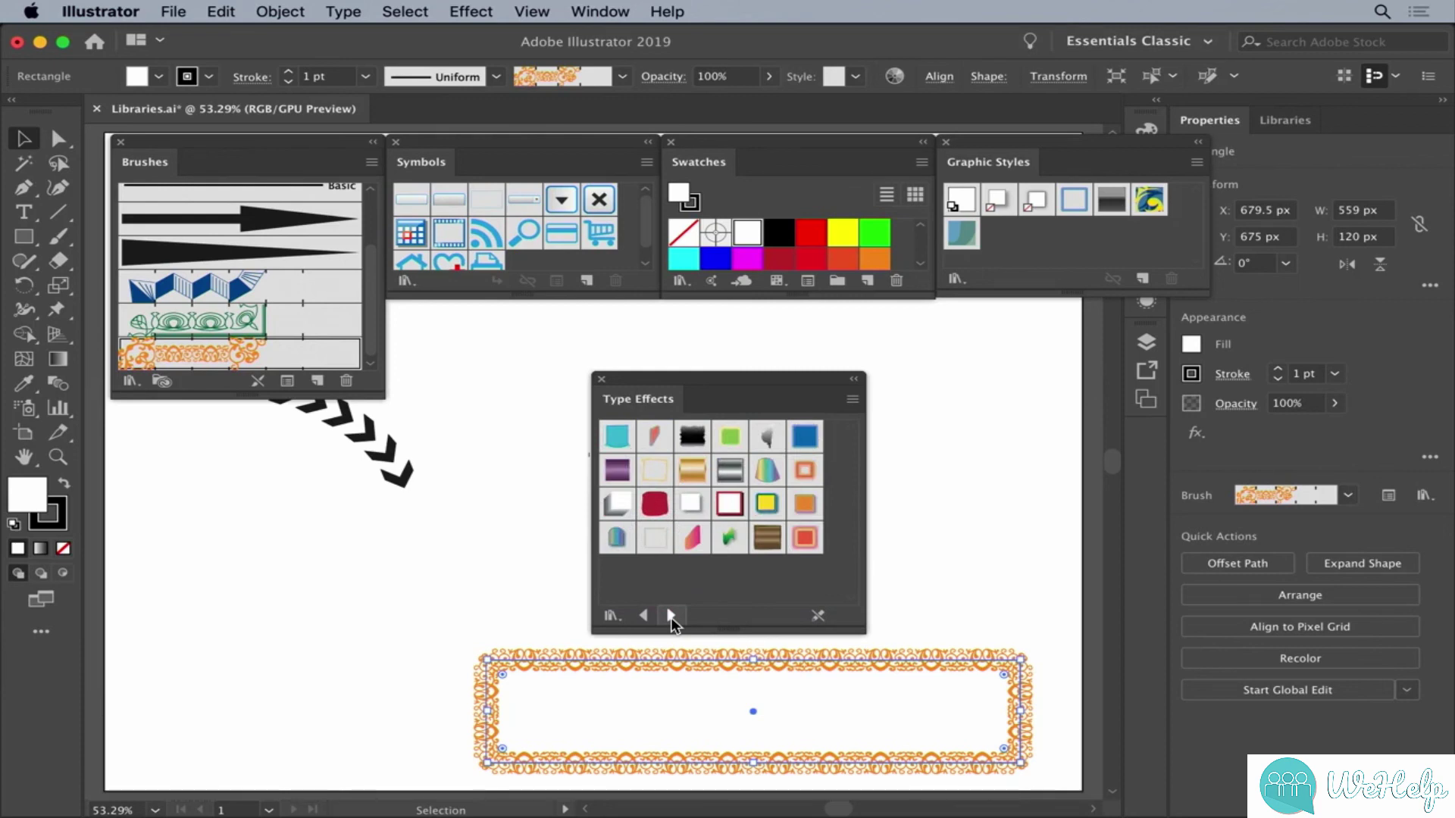
Reset the Essentials Classic workspace and deselect to view the chevron arrow and bordered rectangle.
left_click(1203, 41)
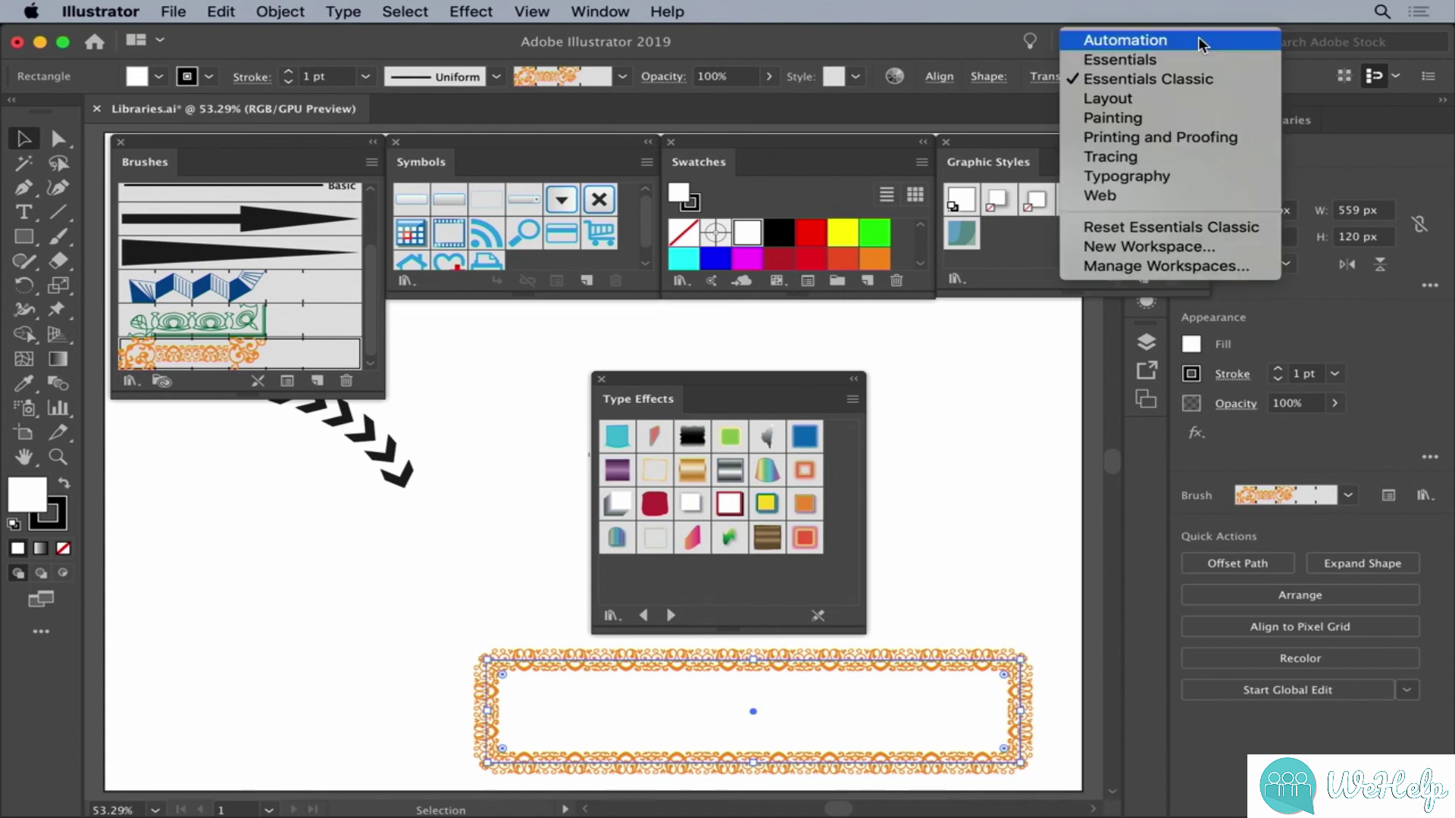
left_click(1228, 227)
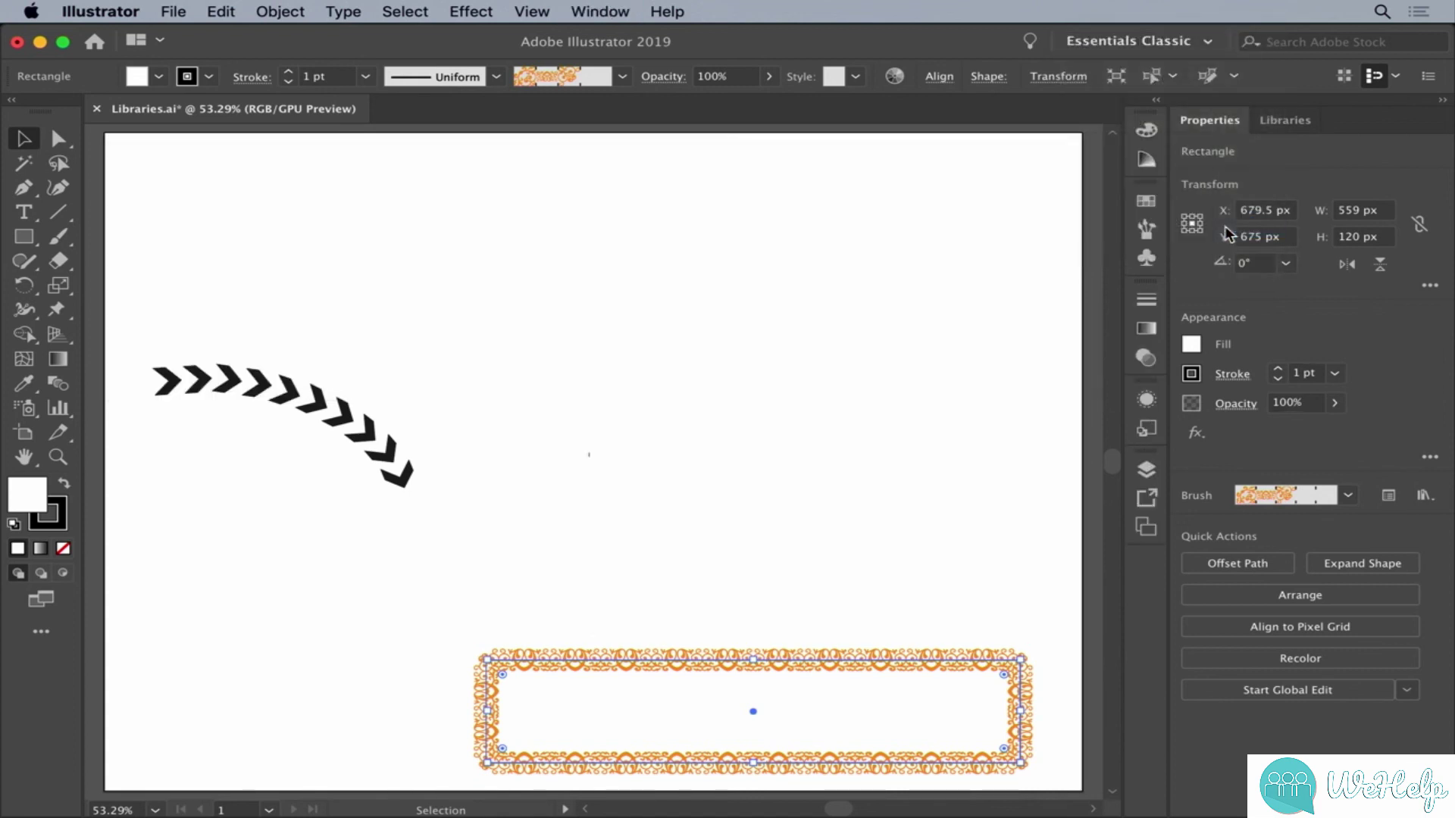
left_click(897, 427)
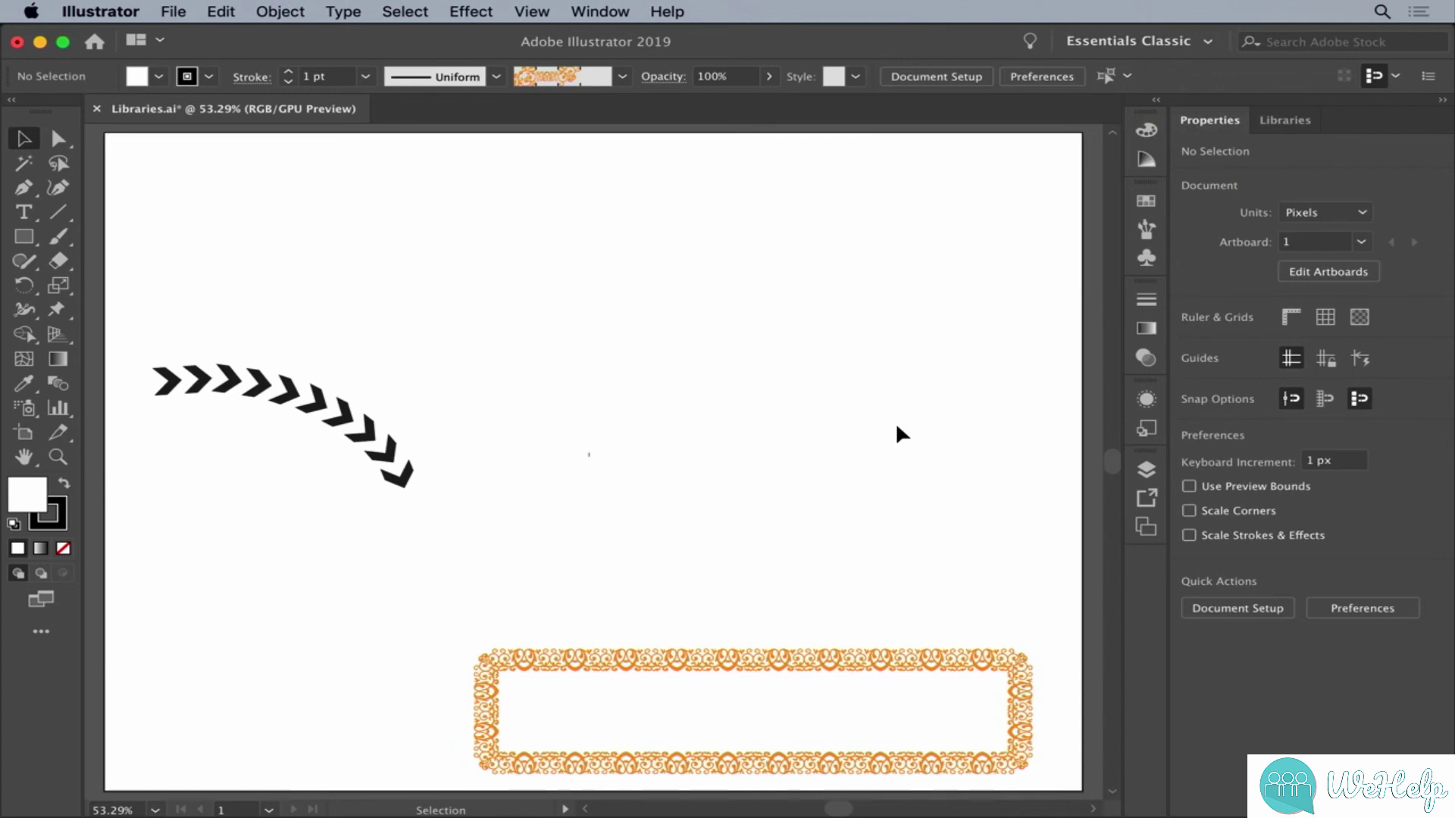